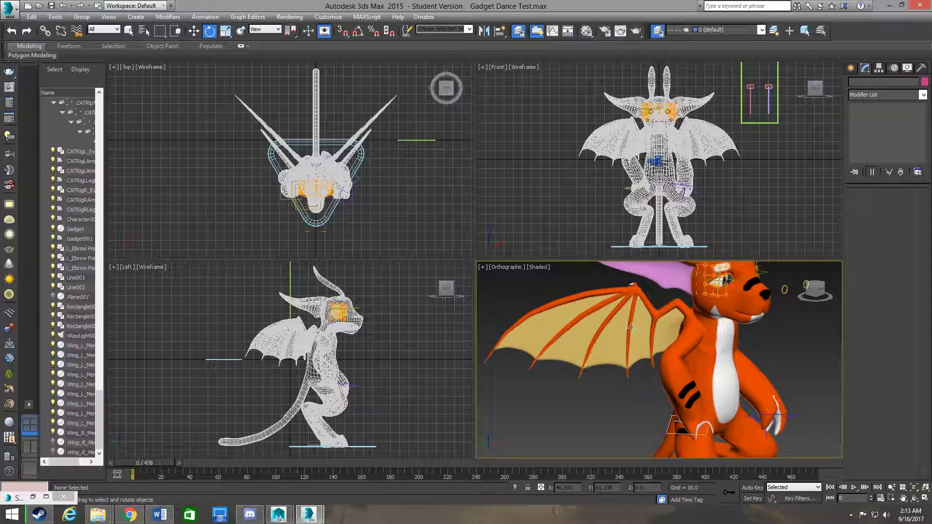
Step: Scrub the dragon's dance animation to about frame 367, where the wings fold
middle_drag(639, 334, 650, 344)
mouse_move(154, 465)
mouse_down()
mouse_move(447, 476)
mouse_move(664, 471)
mouse_up()
key(e)
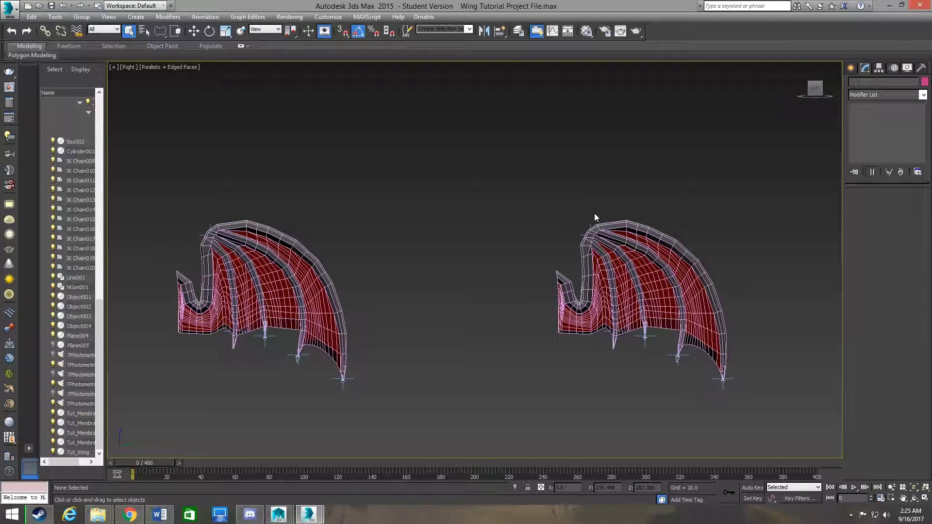
Step: Play back the wing-flapping animation of both membranes
click(853, 487)
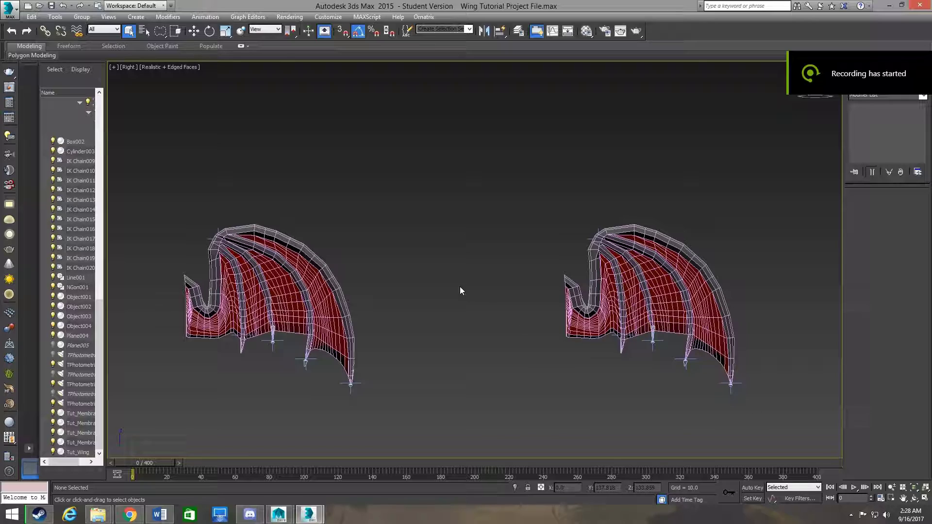
Step: Zoom in on the right wing and select the membrane Tut_Membrane_4
scroll(381, 255, up, 5)
scroll(568, 281, down, 2)
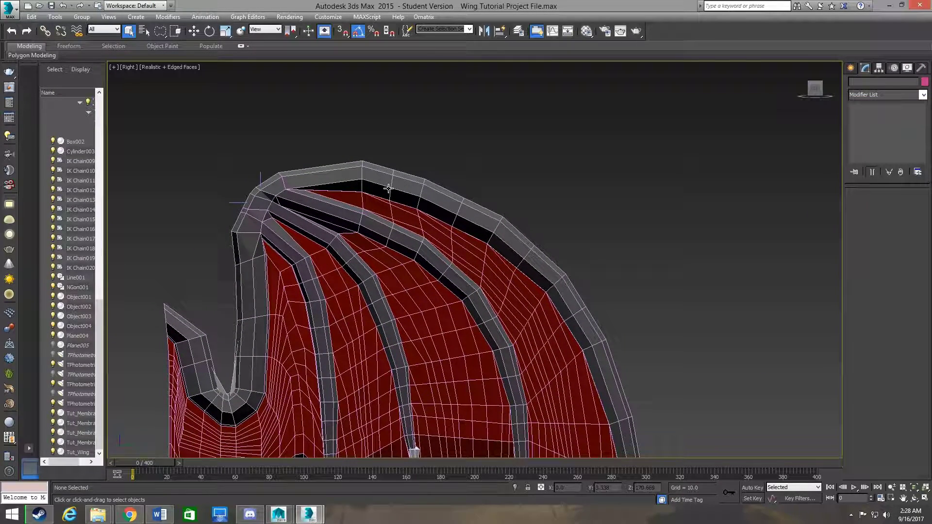
click(387, 187)
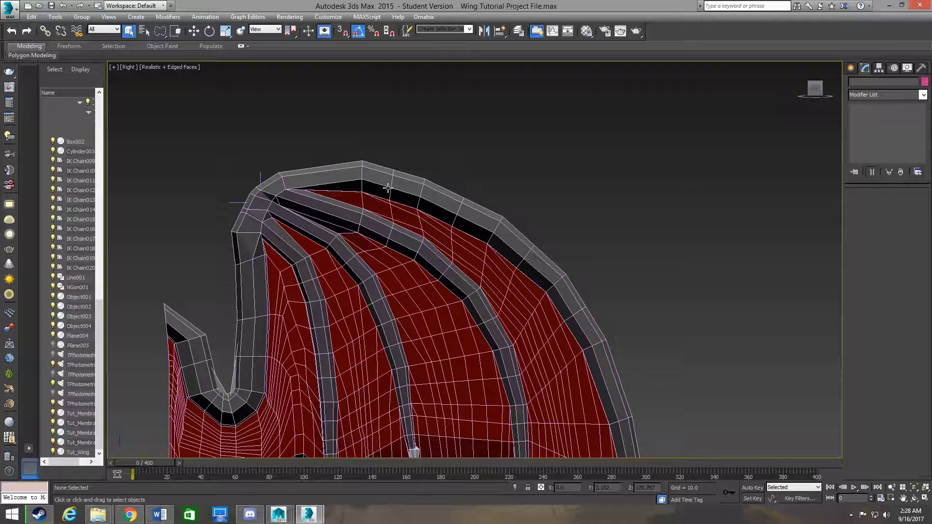
click(447, 206)
click(445, 223)
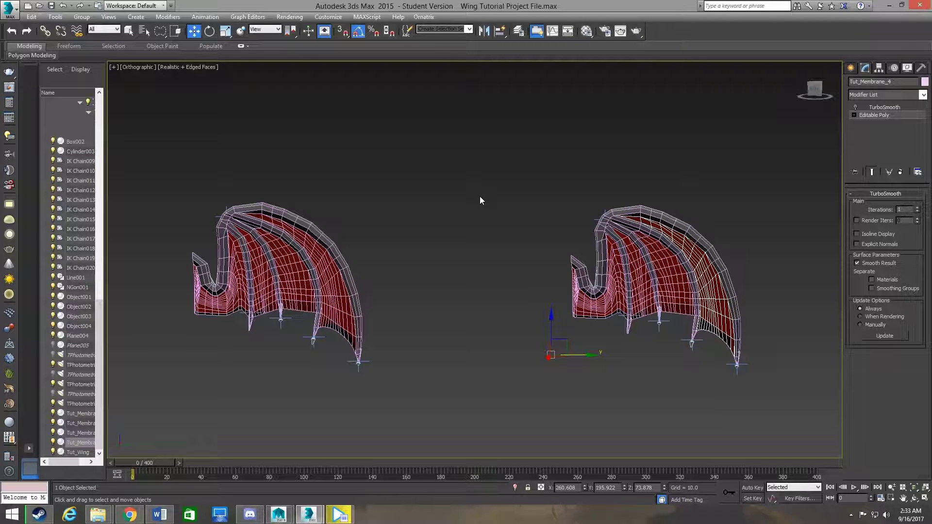
Step: Frame Tut_Membrane_4 and add a Cloth modifier above its TurboSmooth
key(z)
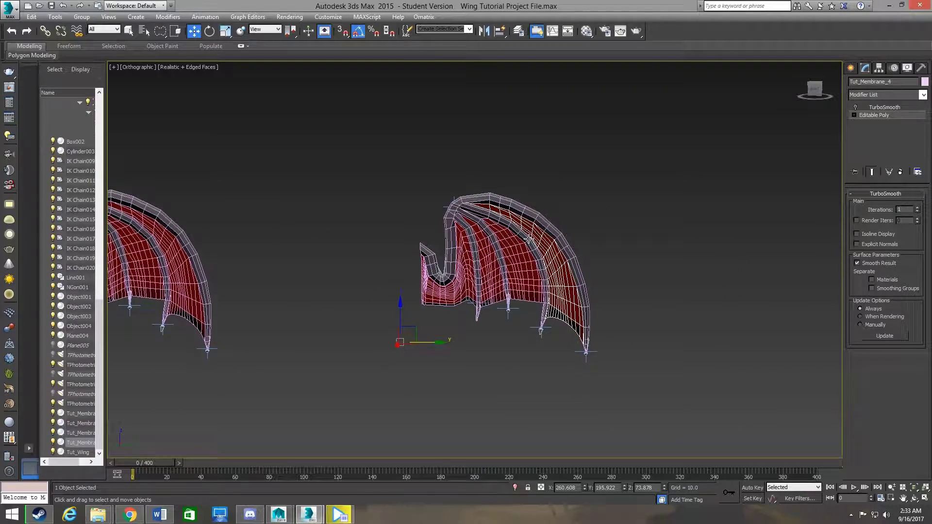
scroll(566, 246, up, 2)
scroll(553, 241, up, 1)
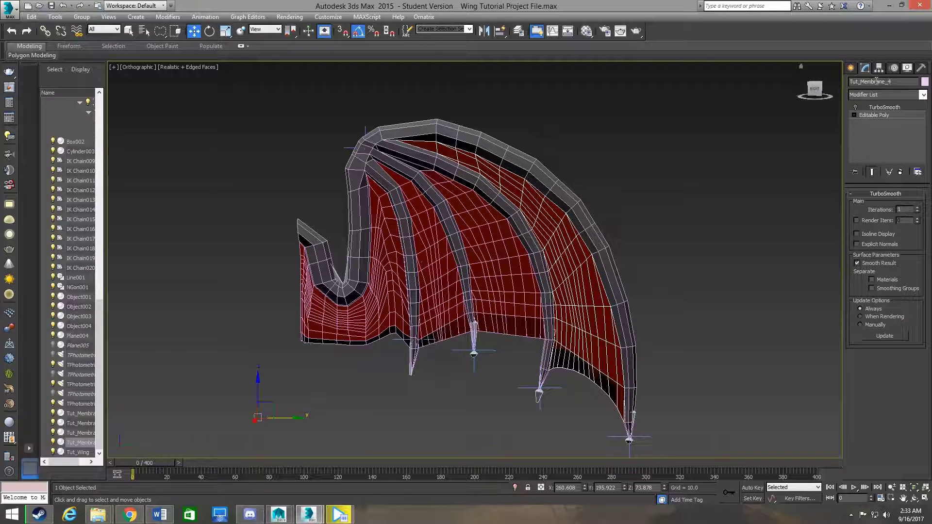
click(890, 94)
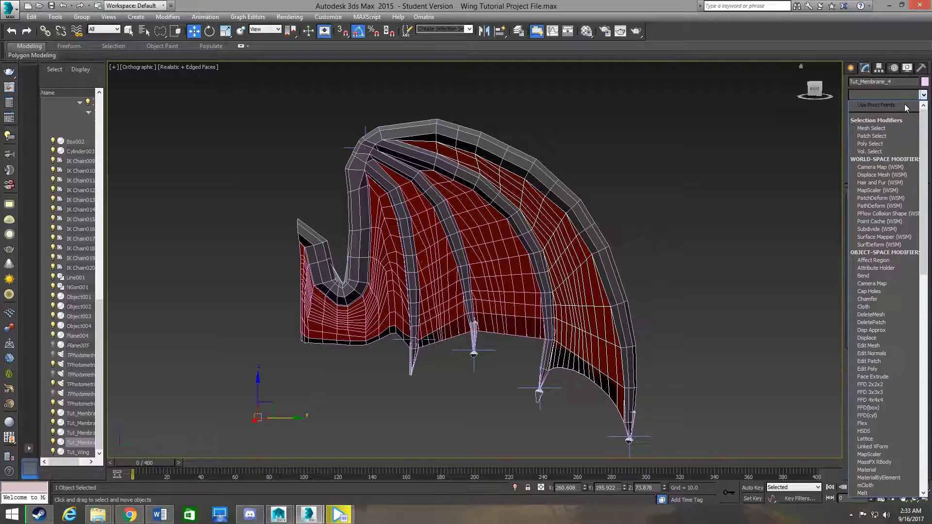
click(881, 305)
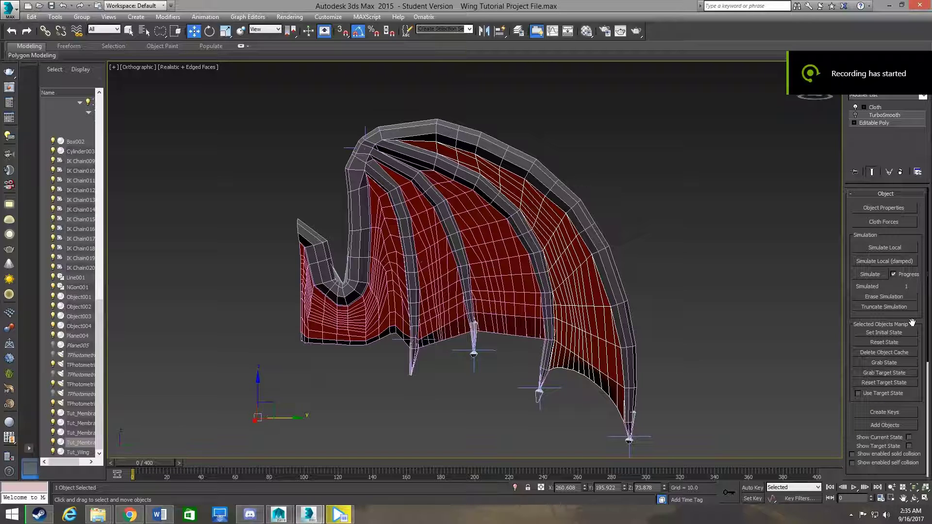
scroll(912, 322, down, 3)
scroll(901, 295, up, 3)
Step: In Cloth Object Properties, add Tut_Wing to the simulation using the 'Tut' filter
click(886, 208)
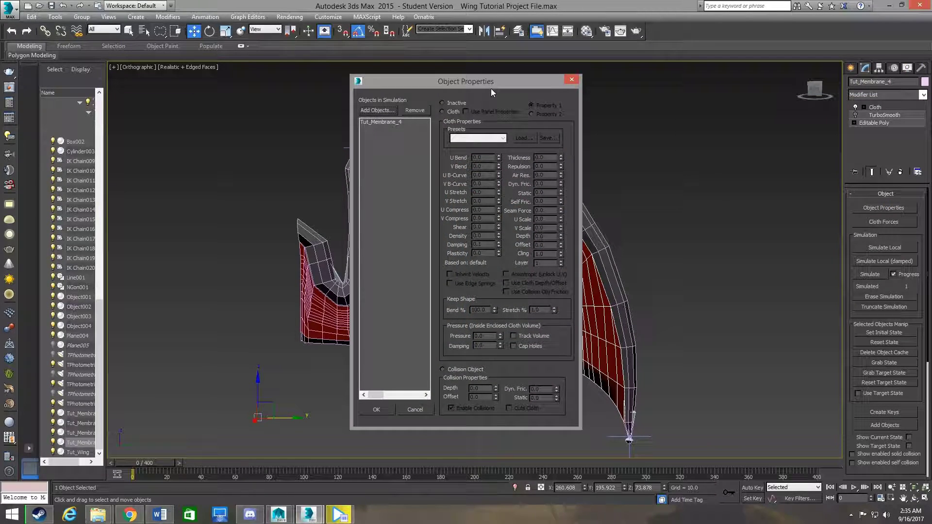
drag(491, 88, 700, 92)
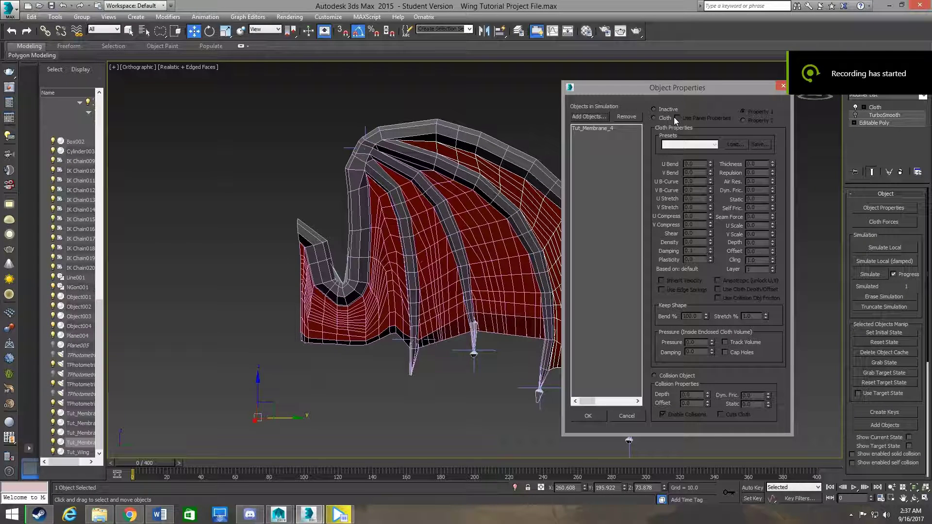
click(598, 117)
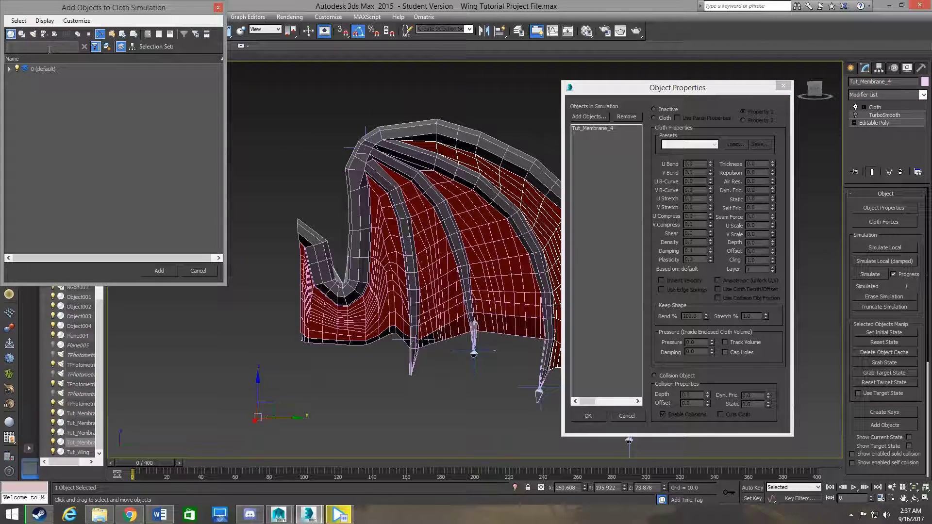
double_click(47, 68)
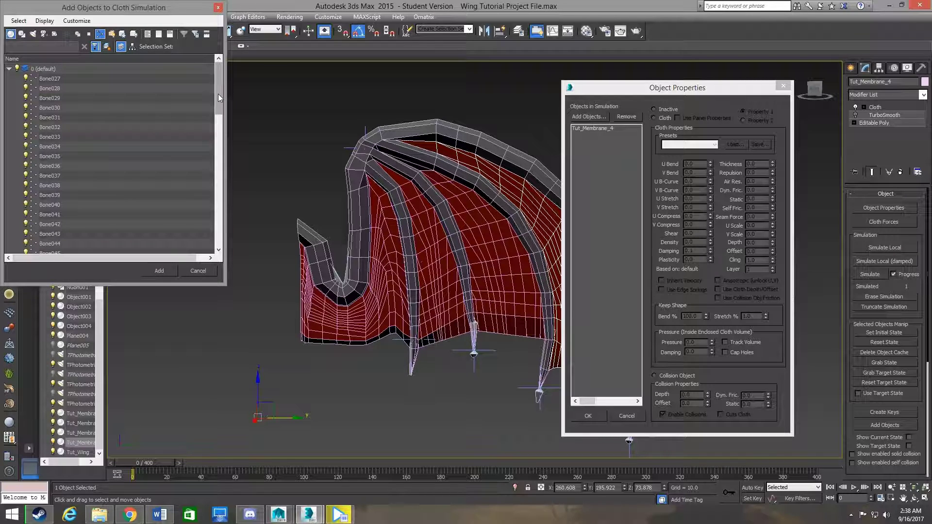
drag(218, 95, 222, 190)
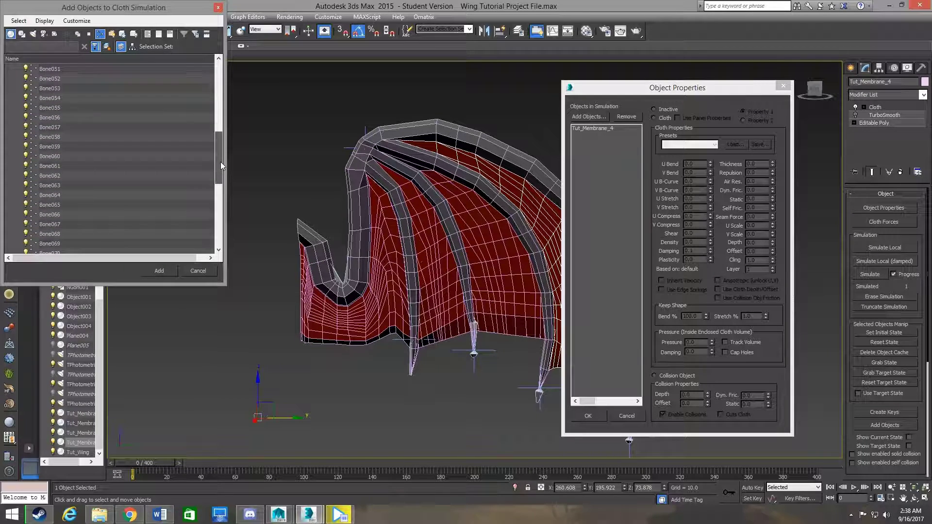
text(Tut)
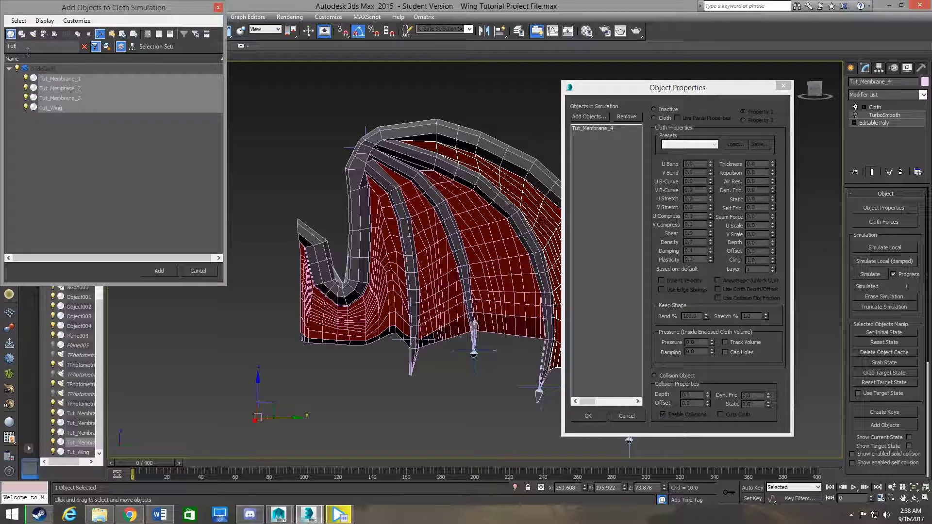
click(60, 105)
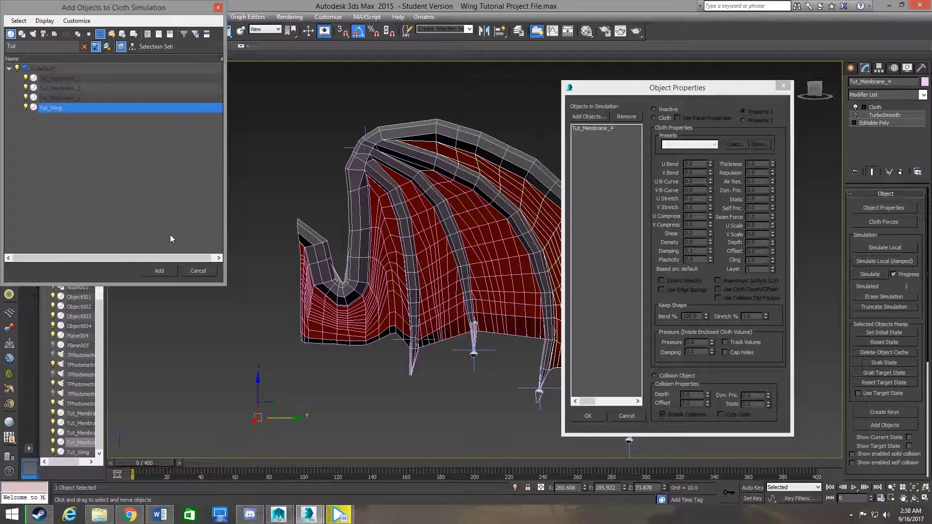
click(159, 271)
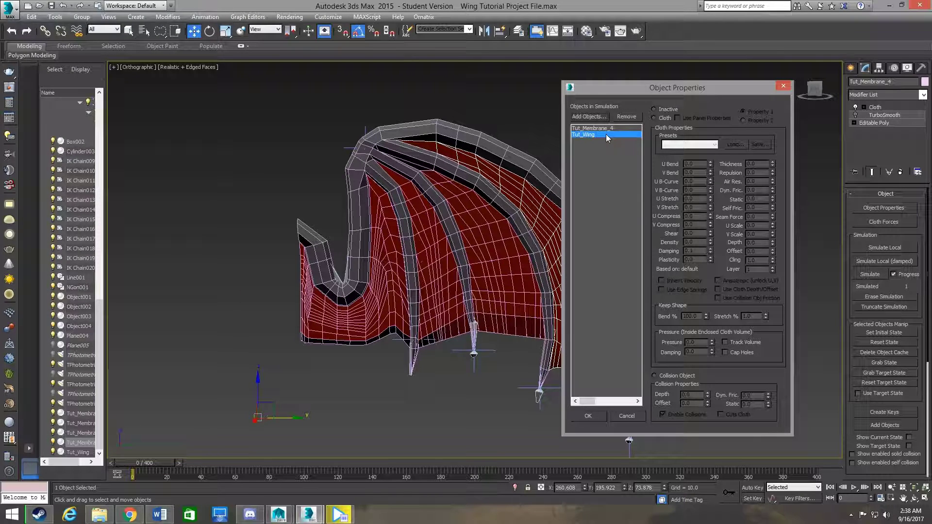
Step: Set Tut_Wing as Collision Object and Tut_Membrane_4 as Heavy Leather cloth, then confirm
click(654, 375)
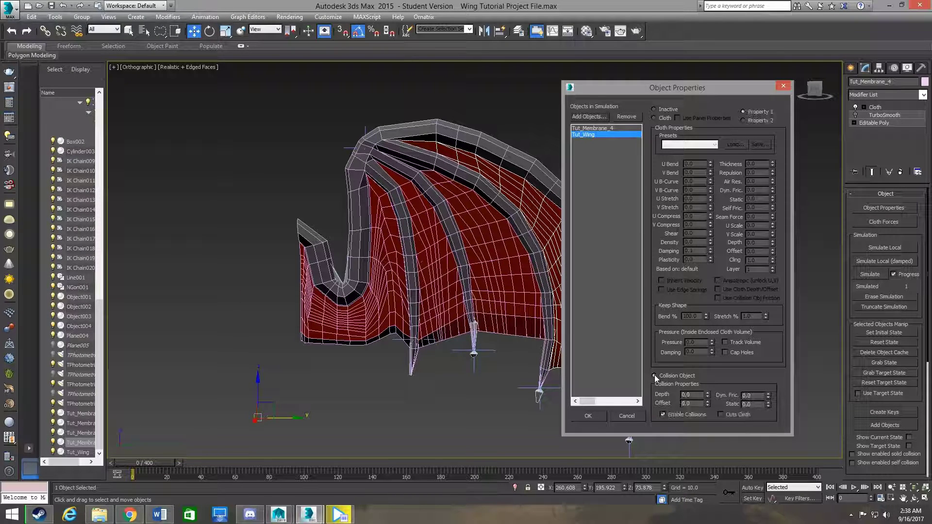
click(590, 128)
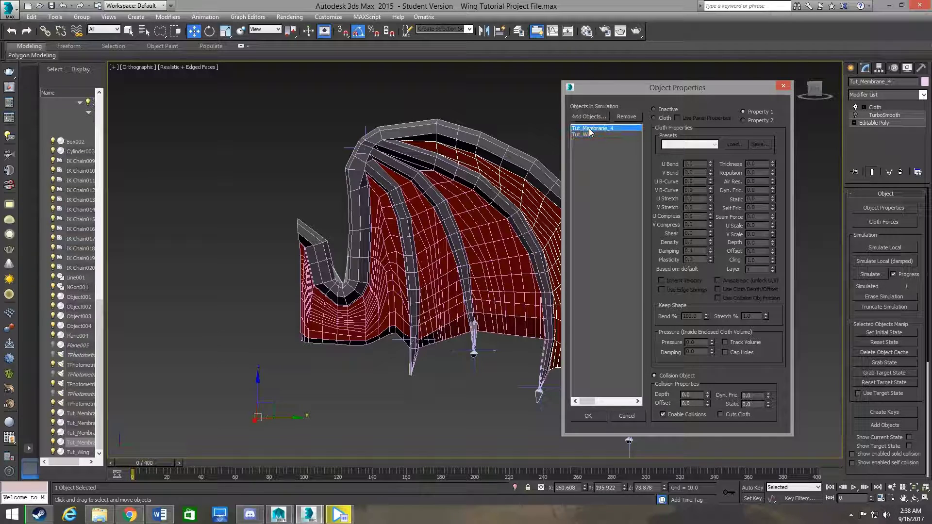
click(654, 118)
click(695, 145)
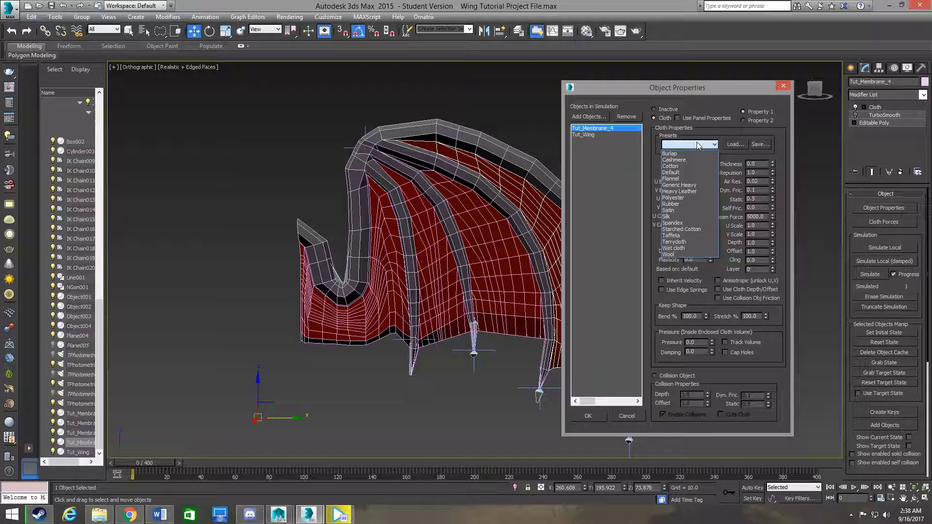
click(696, 192)
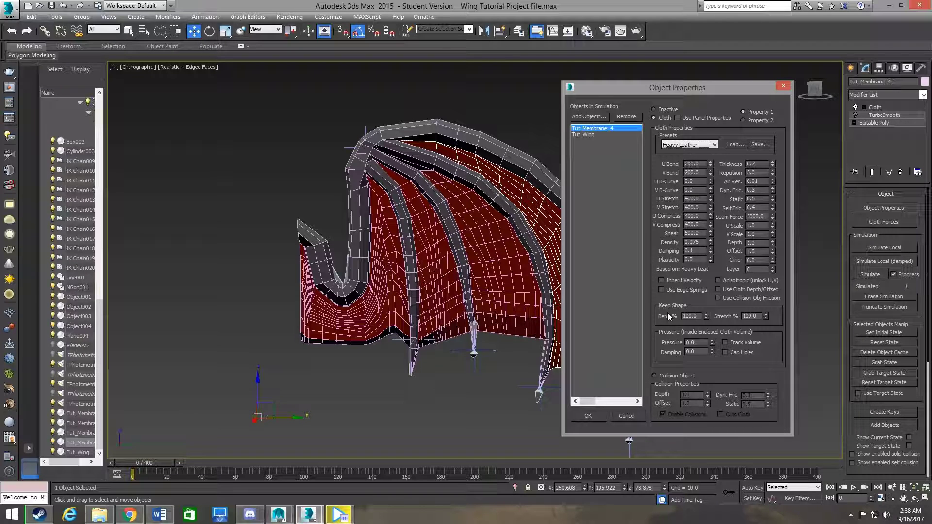
click(588, 415)
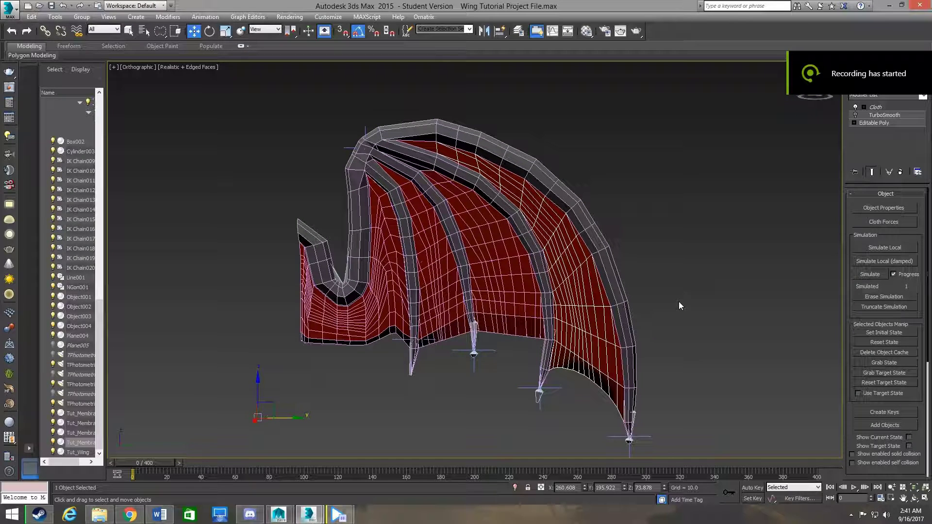
Step: Recheck Tut_Membrane_4's cloth and Tut_Wing's collision settings in Object Properties, then close it
click(865, 207)
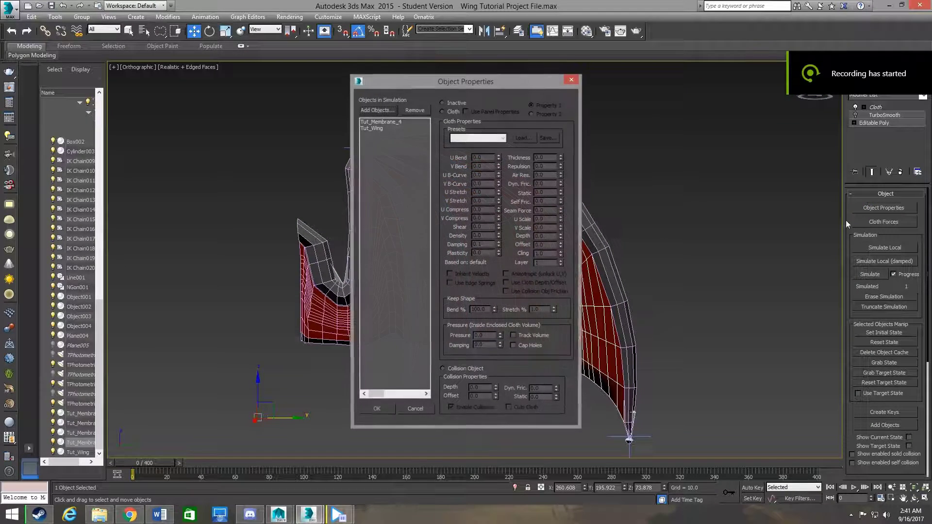
click(386, 127)
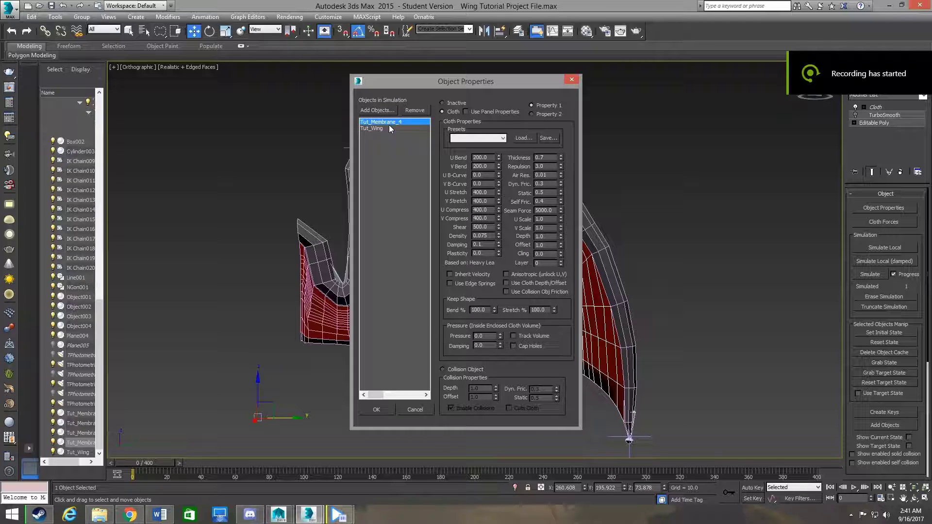
click(390, 128)
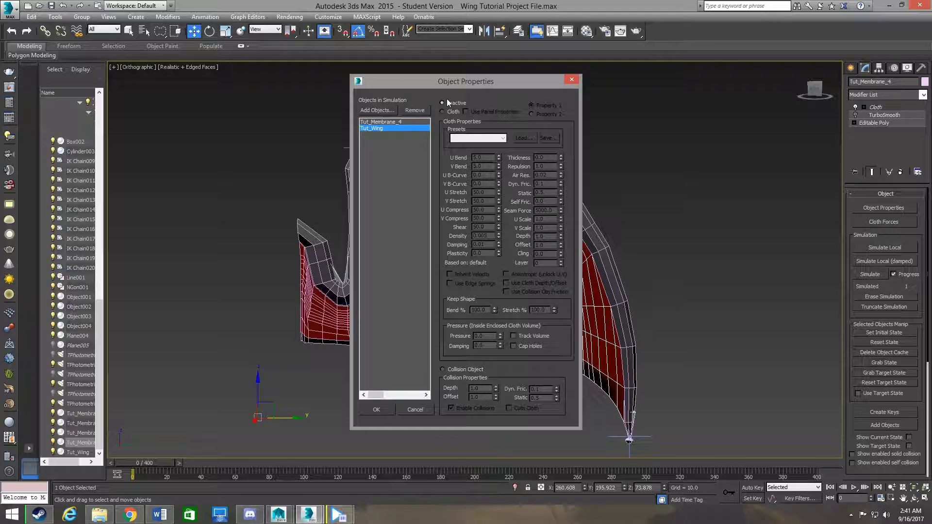
click(451, 370)
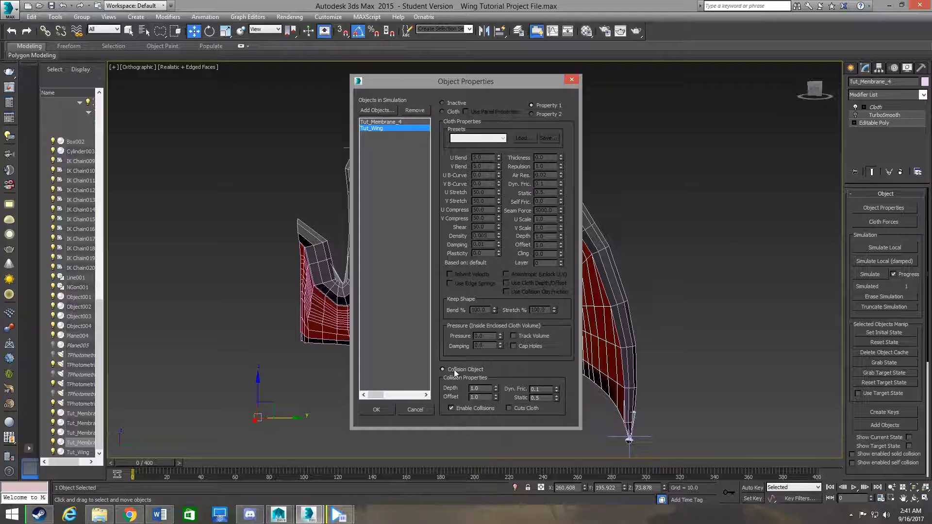
click(405, 122)
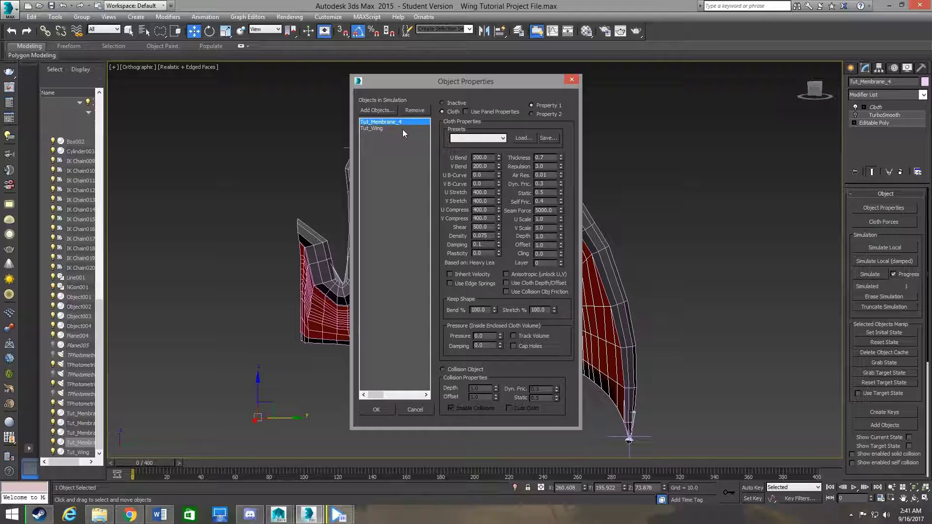
click(403, 129)
click(405, 127)
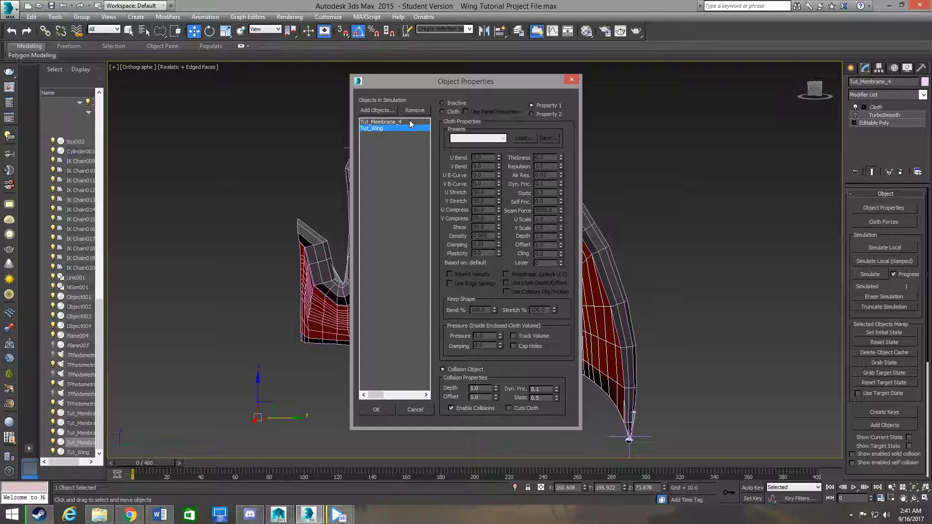
click(409, 121)
click(413, 123)
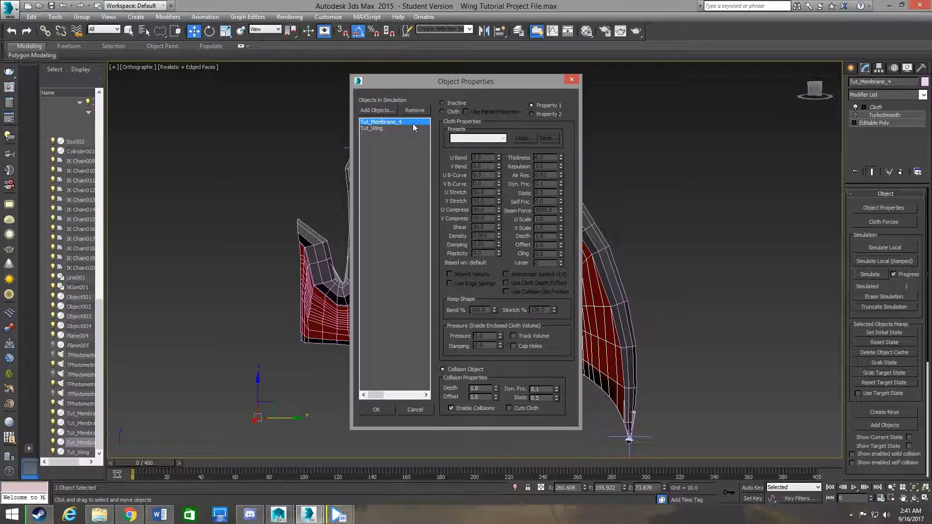
click(410, 129)
click(377, 408)
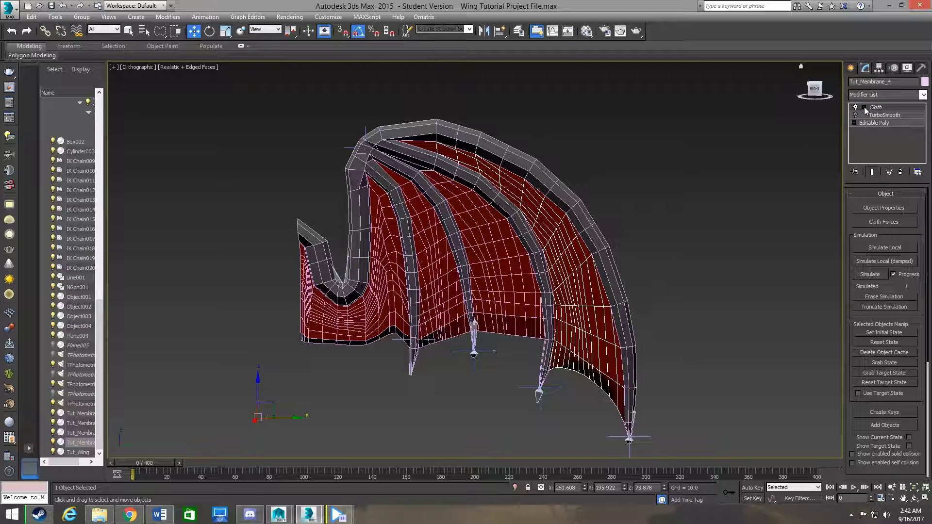
Step: Enter the Group sub-object level of Tut_Membrane_4's Cloth modifier
click(863, 106)
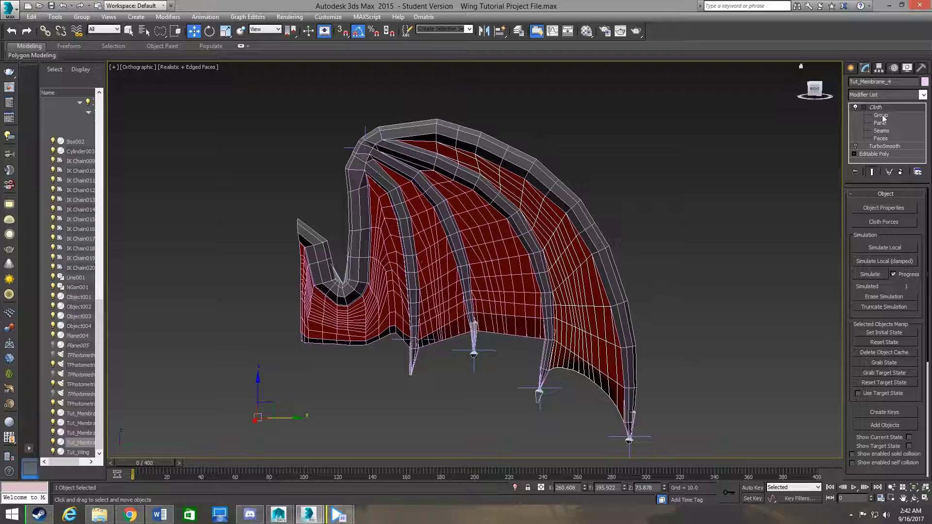
click(881, 115)
middle_drag(474, 174, 522, 180)
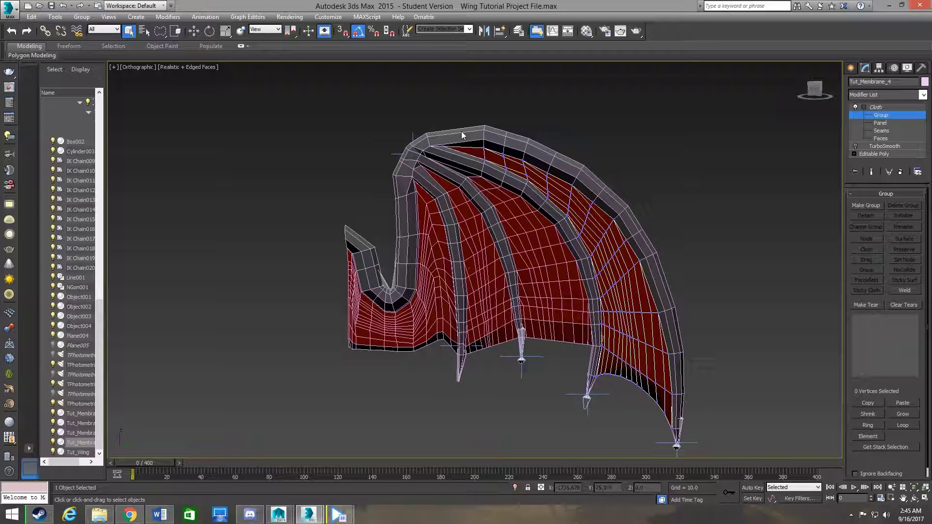
Step: Pick the first vertices along the membrane's upper edge where it meets the bone
scroll(474, 150, up, 5)
scroll(465, 152, down, 2)
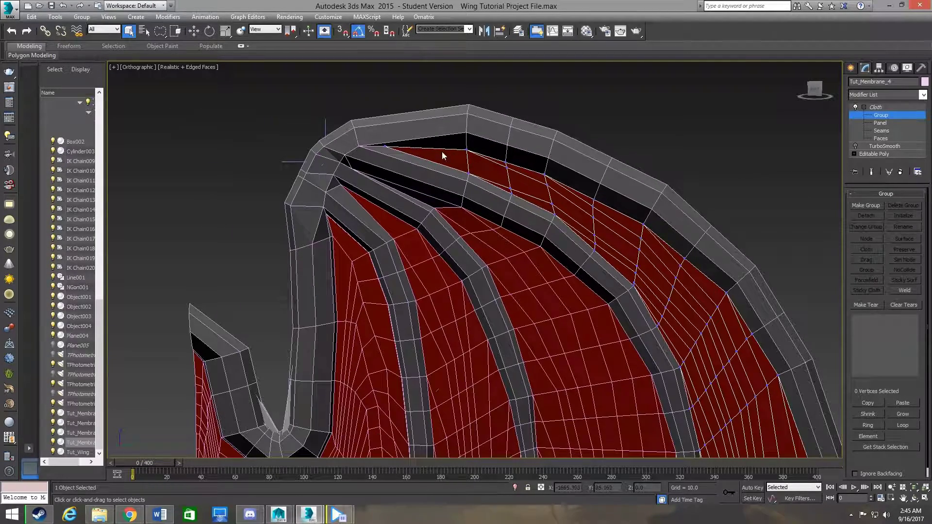
click(470, 133)
drag(477, 139, 478, 141)
ctrl+click(510, 190)
scroll(551, 208, down, 3)
mouse_move(552, 208)
alt+middle_down()
mouse_move(443, 218)
mouse_move(511, 254)
mouse_move(601, 210)
alt+middle_up()
scroll(518, 226, up, 3)
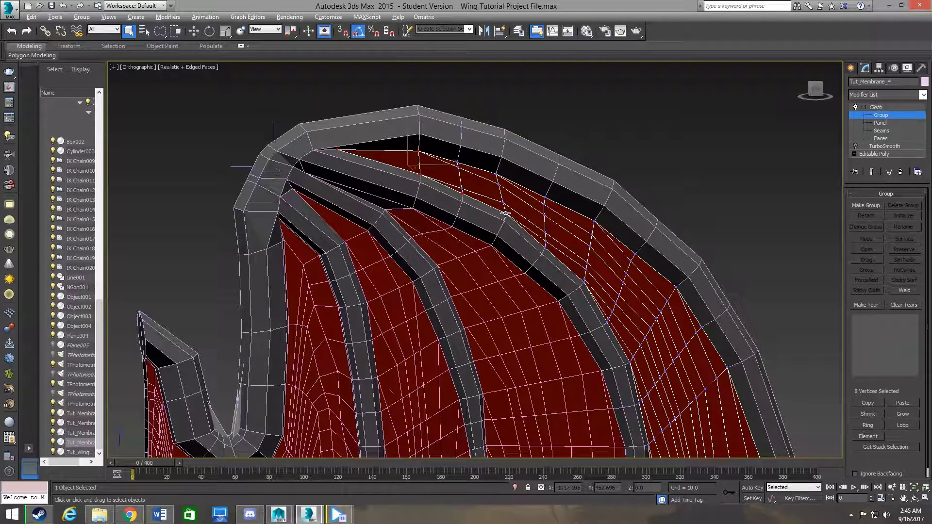
Step: Lasso-select the remaining membrane vertices along each bone edge
key(alt)
scroll(514, 218, up, 1)
scroll(512, 228, up, 3)
scroll(531, 208, down, 3)
alt+middle_drag(493, 250, 509, 391)
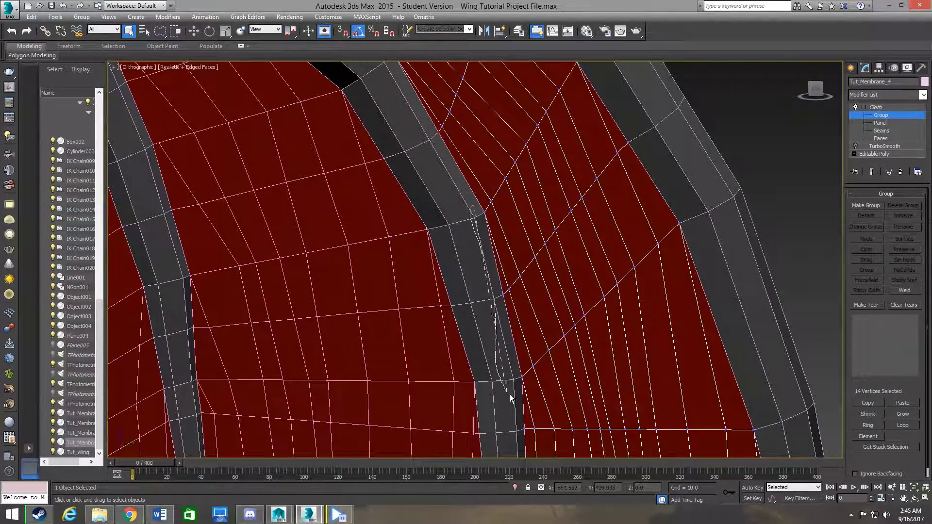
scroll(461, 233, up, 3)
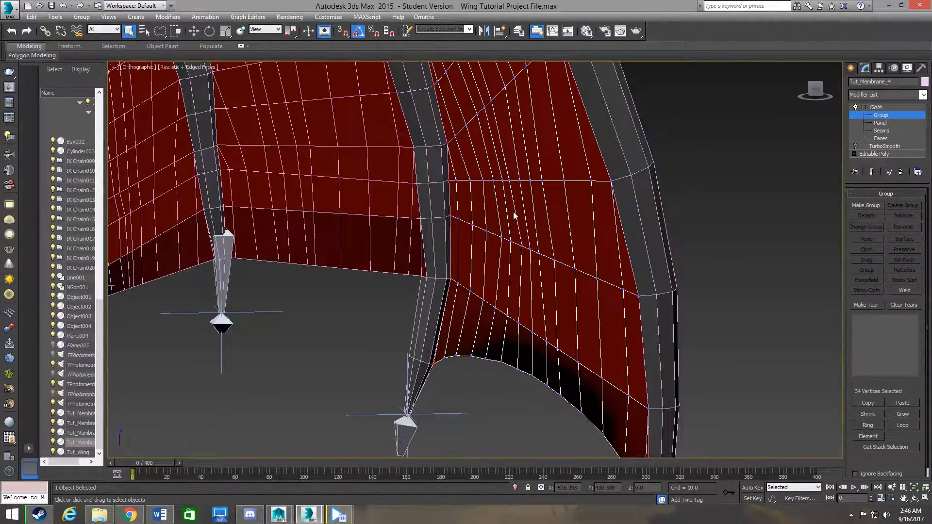
alt+middle_drag(513, 212, 354, 115)
drag(354, 115, 729, 401)
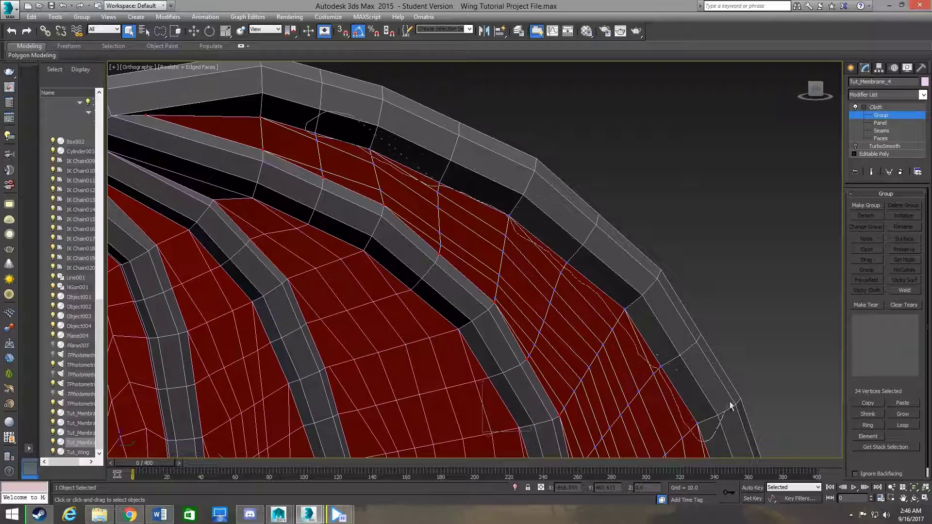
alt+middle_drag(729, 401, 671, 370)
mouse_move(504, 100)
mouse_down()
mouse_move(508, 163)
mouse_move(612, 307)
mouse_up()
Step: Check the 61-vertex selection from the right-side view and nearly edge-on
scroll(671, 207, down, 5)
key(shift+z)
key(shift+z)
key(shift+z)
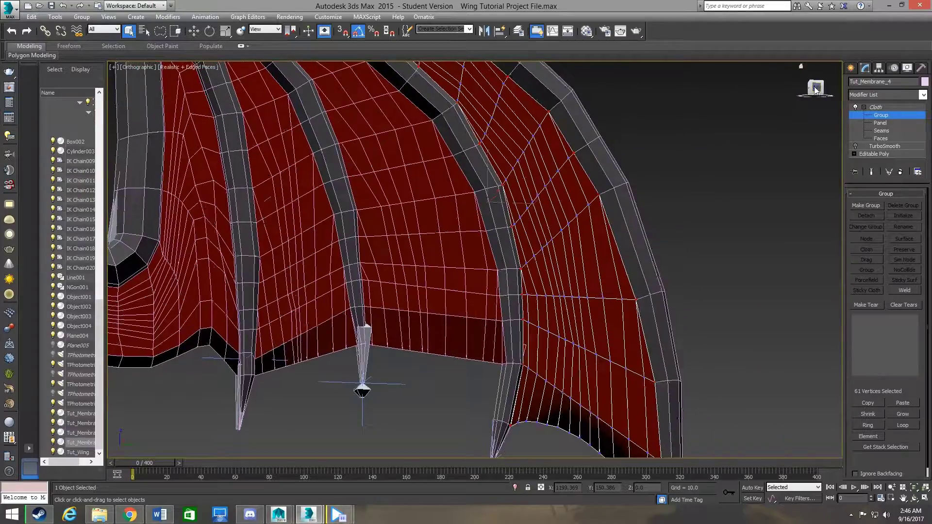
click(815, 89)
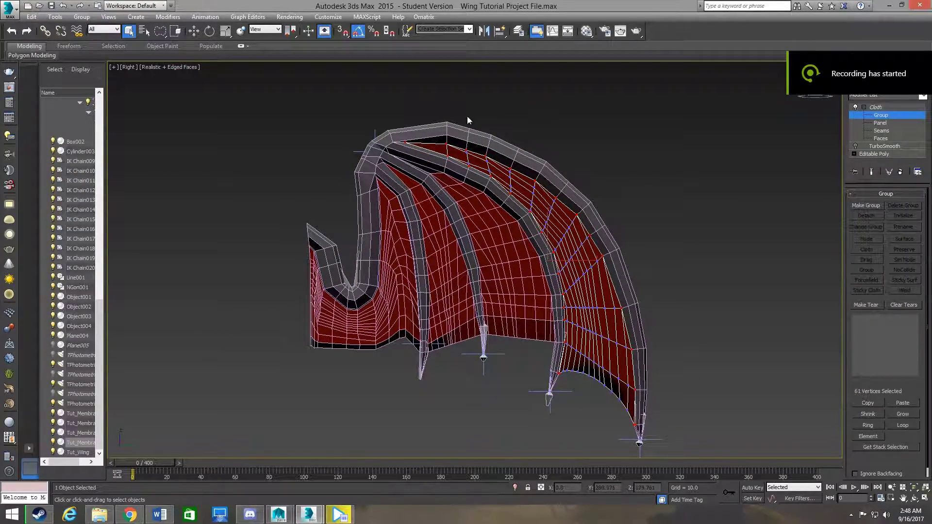
mouse_move(474, 180)
alt+middle_down()
mouse_move(426, 251)
mouse_move(355, 187)
mouse_move(446, 165)
mouse_move(379, 153)
mouse_move(538, 151)
mouse_move(817, 90)
alt+middle_up()
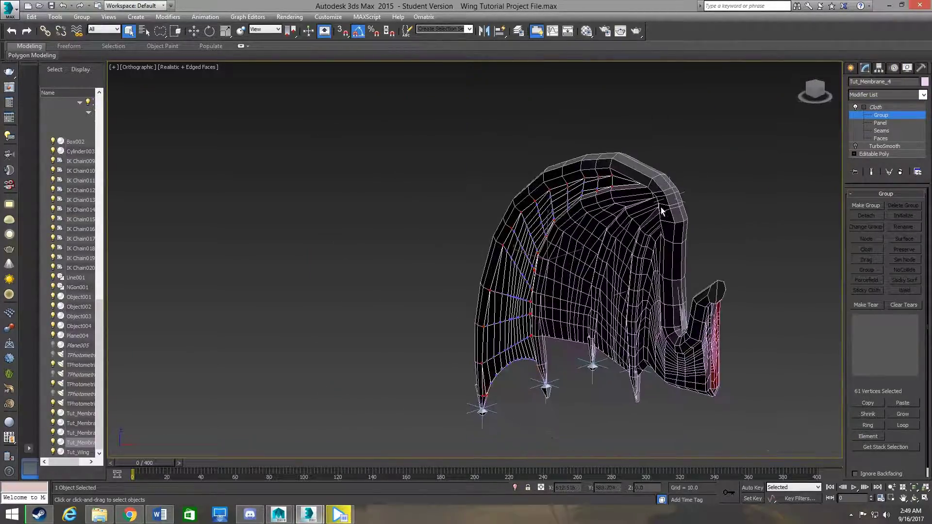
click(817, 90)
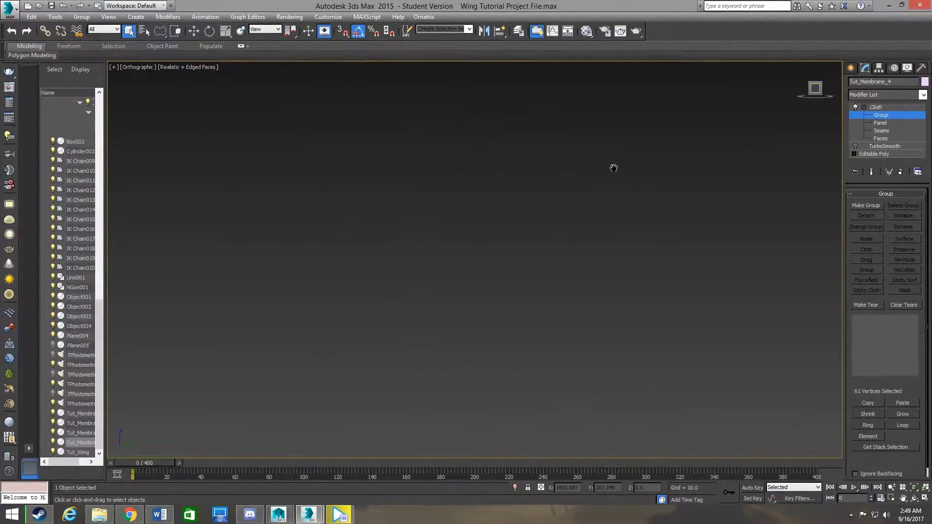
Step: Make a cloth group from the selected vertices and start naming it 'Group_Membr'
key(z)
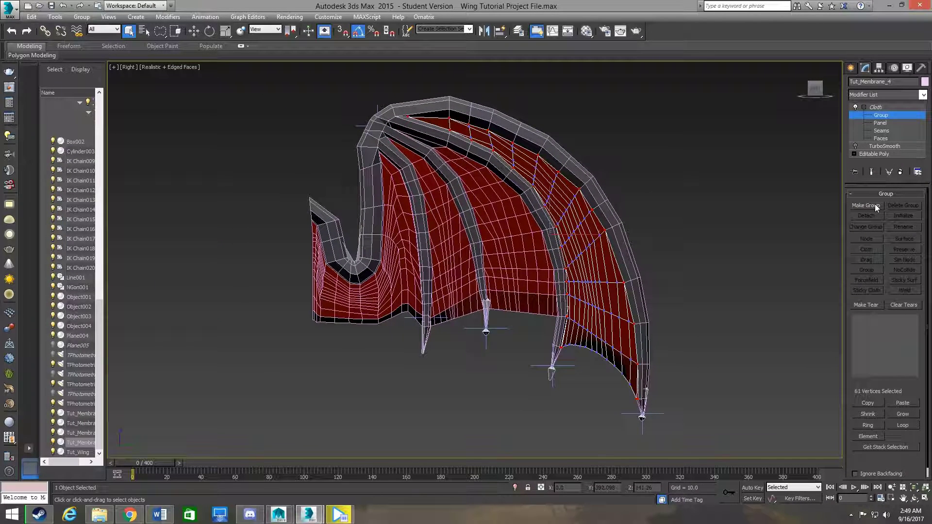
click(875, 204)
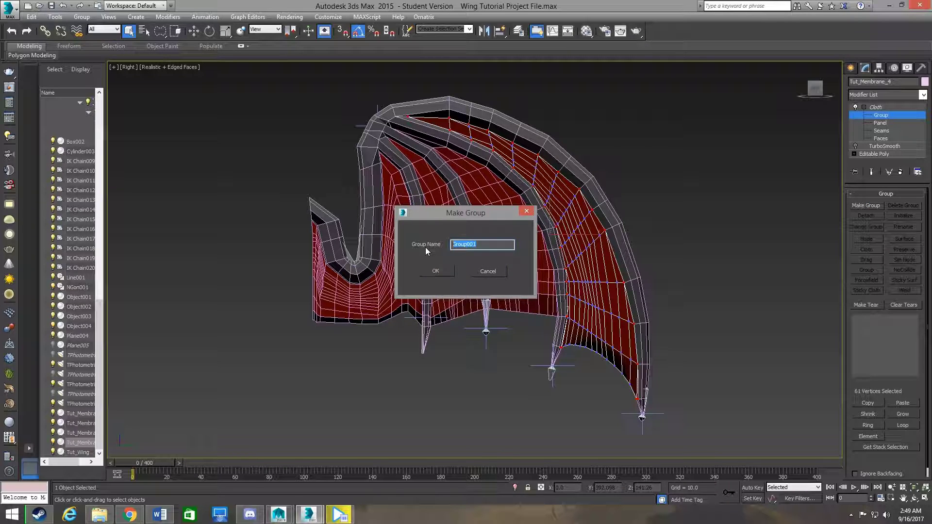
key(BackSpace)
text(Group_M)
text(embrane_4)
Step: Create Group_Membrane_4 from the 61 edge vertices and attach it to the wing surface
key(Return)
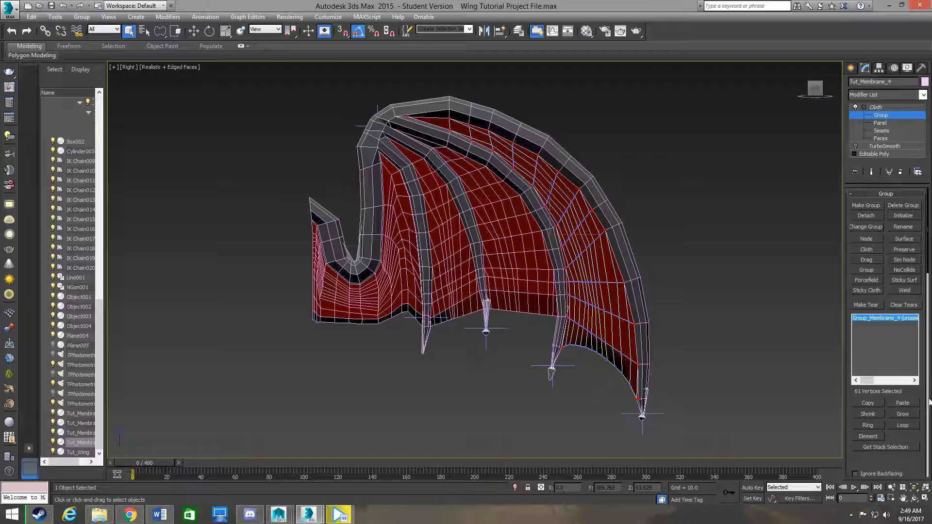
mouse_move(862, 381)
mouse_down()
mouse_move(873, 381)
mouse_move(861, 382)
mouse_up()
click(871, 318)
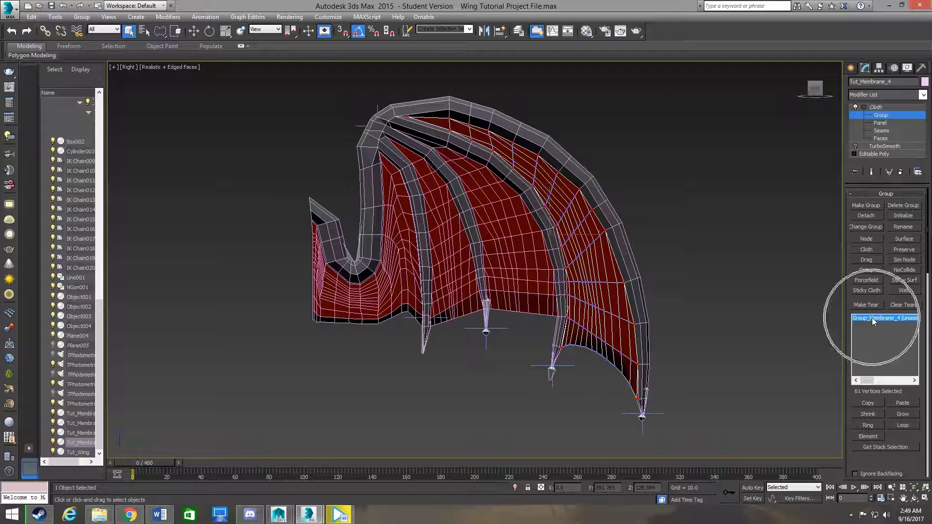
click(903, 239)
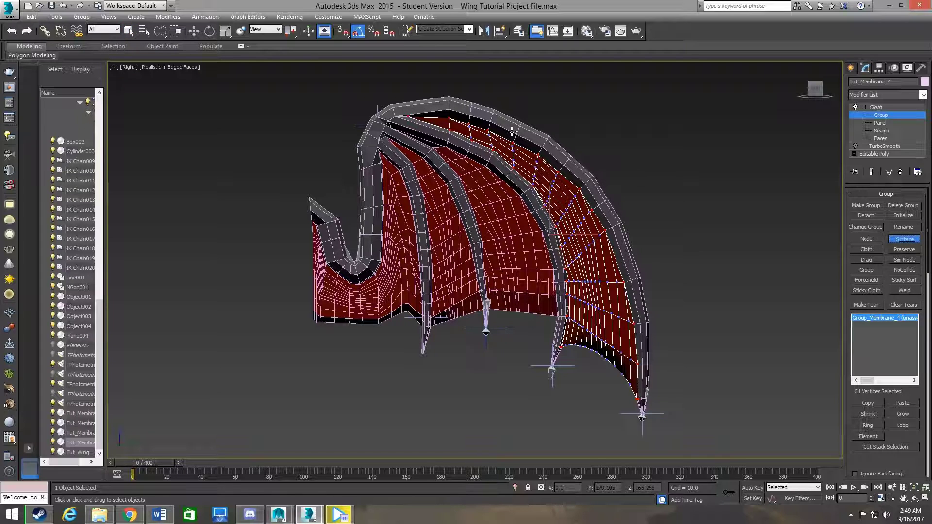
scroll(543, 147, up, 2)
scroll(485, 150, up, 4)
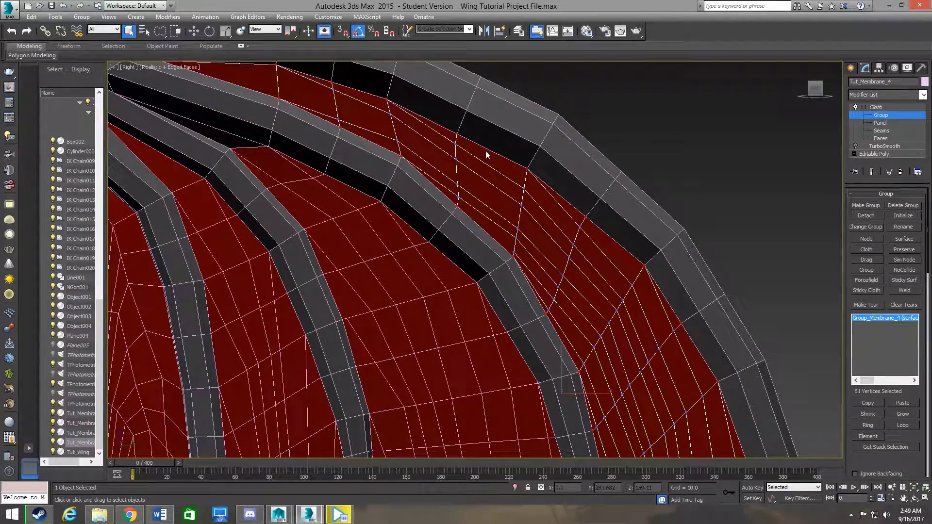
scroll(463, 135, down, 1)
scroll(466, 133, down, 1)
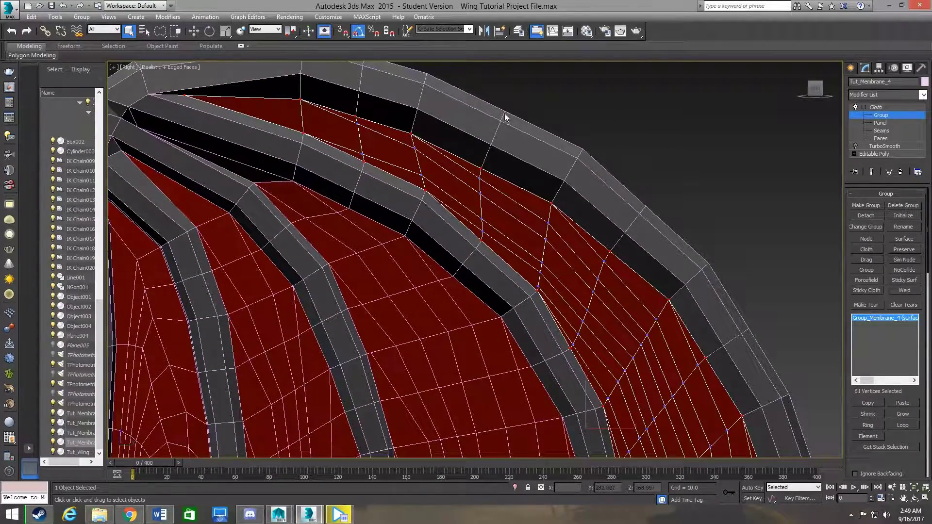
scroll(468, 128, down, 4)
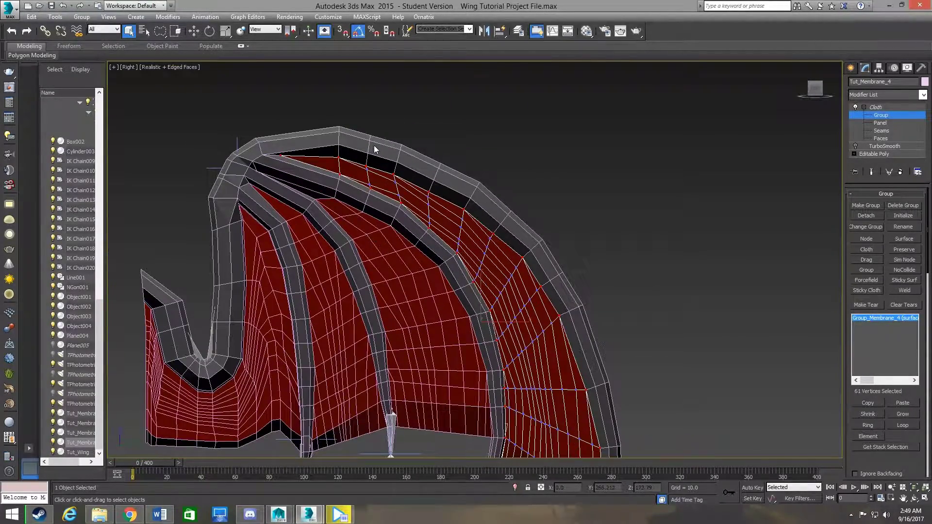
scroll(500, 213, down, 2)
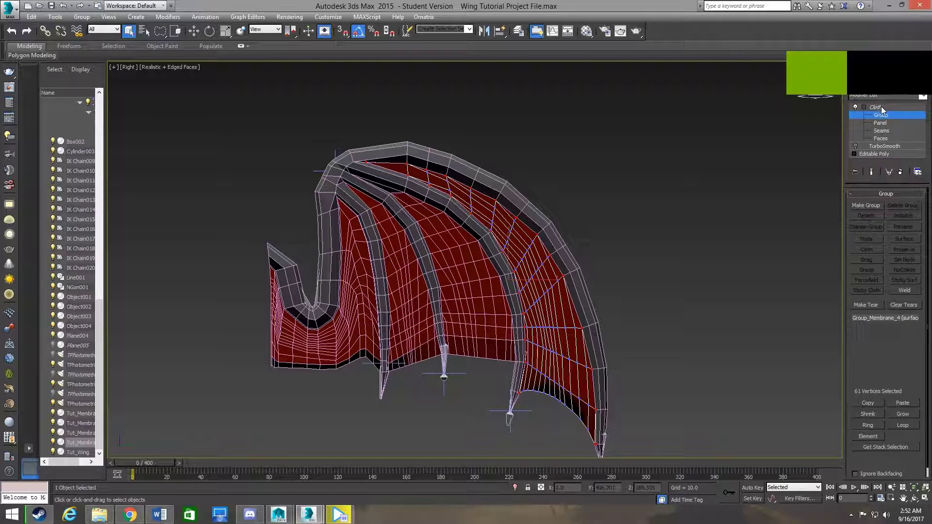
Step: At the Cloth object level, set Subsample to 8 and enable Self Collision
click(875, 107)
scroll(864, 262, down, 5)
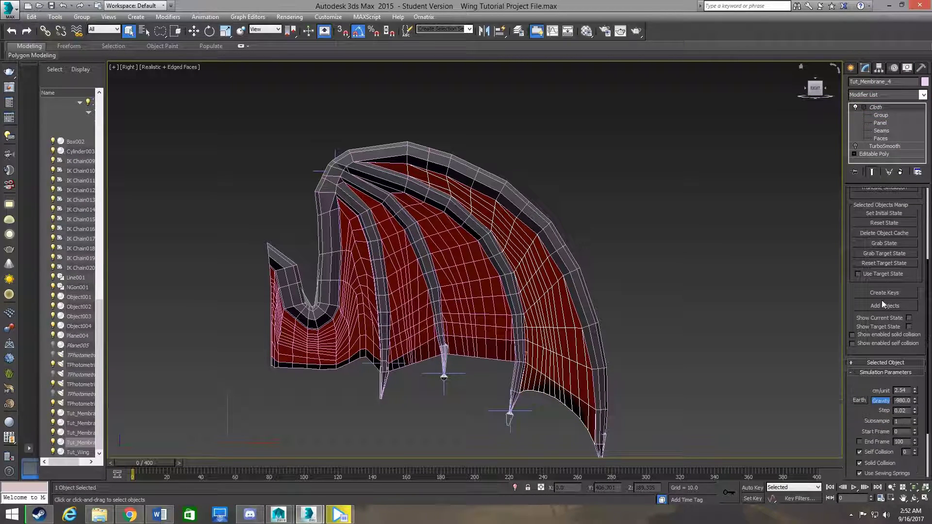
click(890, 328)
scroll(889, 329, down, 1)
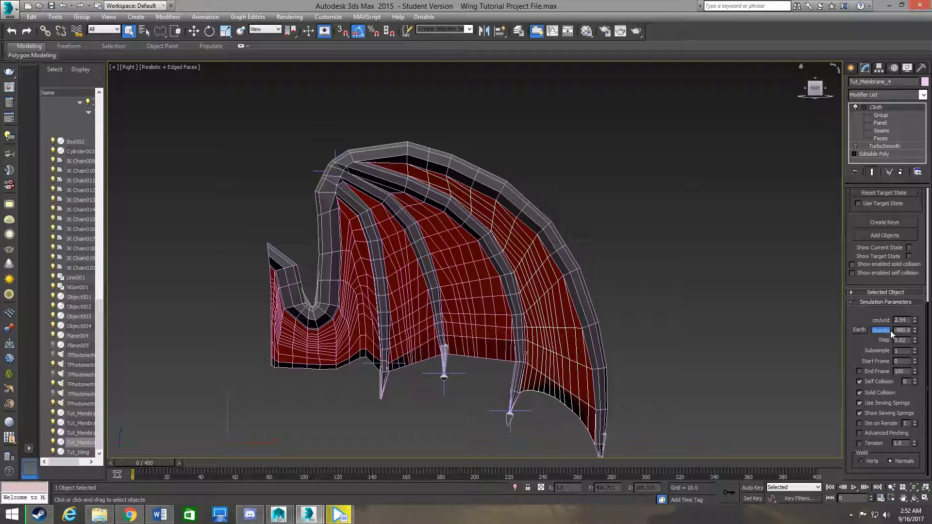
click(877, 383)
click(874, 353)
click(900, 350)
text(8)
click(860, 382)
double_click(908, 381)
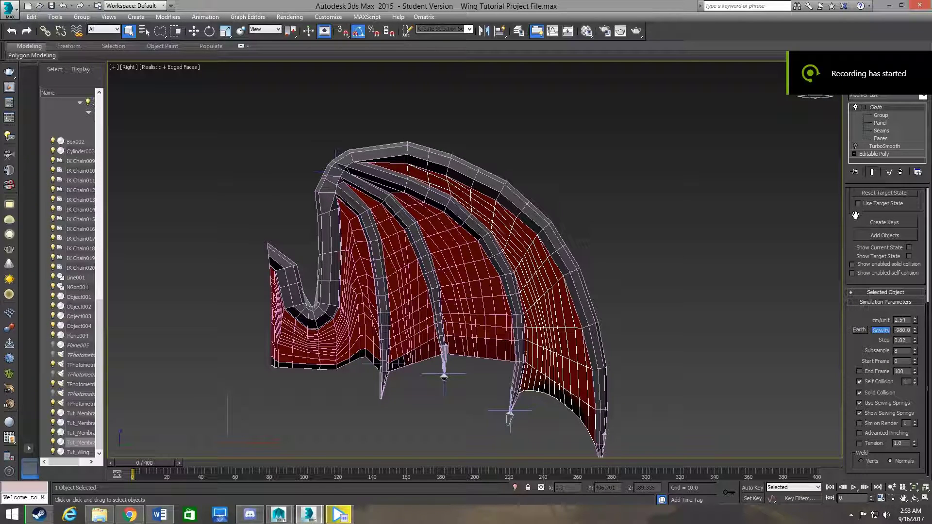
Step: Run the cloth simulation from the Object rollout
scroll(883, 339, up, 5)
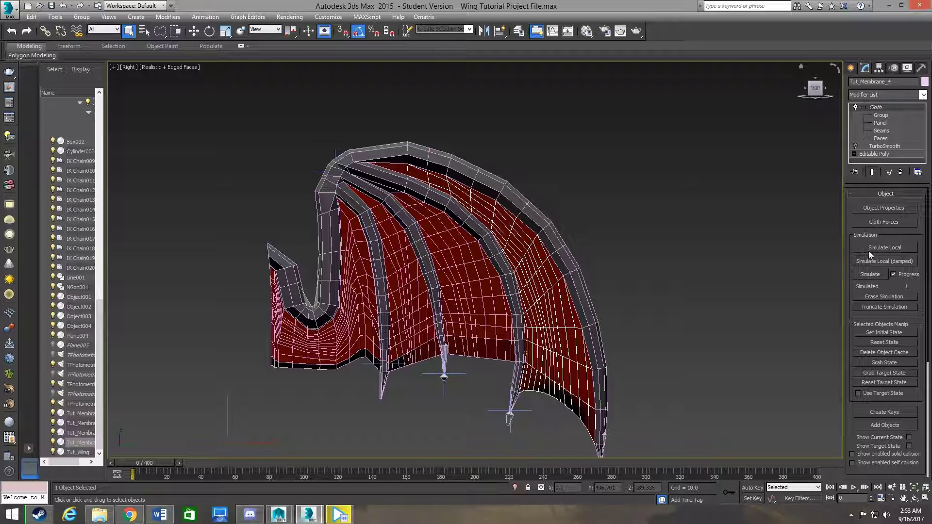
click(871, 275)
click(870, 275)
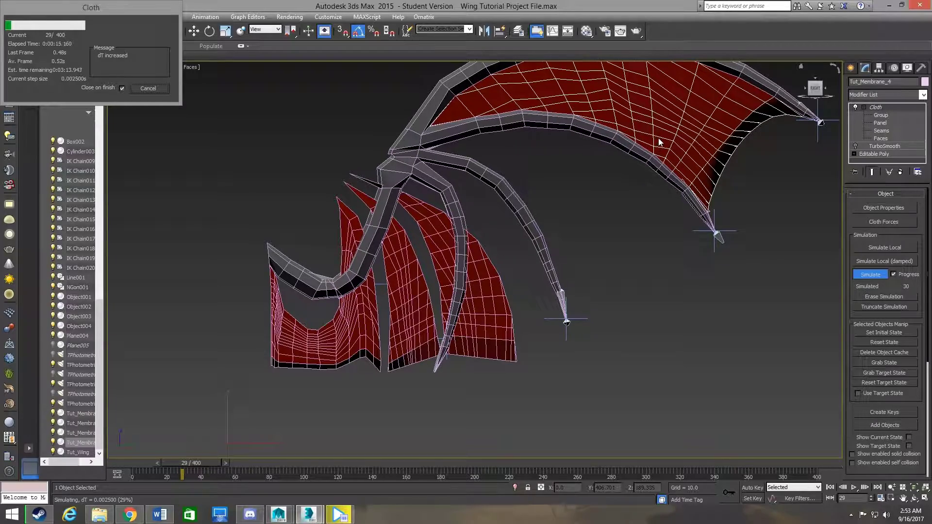
Step: Stop the simulation near frame 35 and inspect the membrane up close and from underneath
click(148, 89)
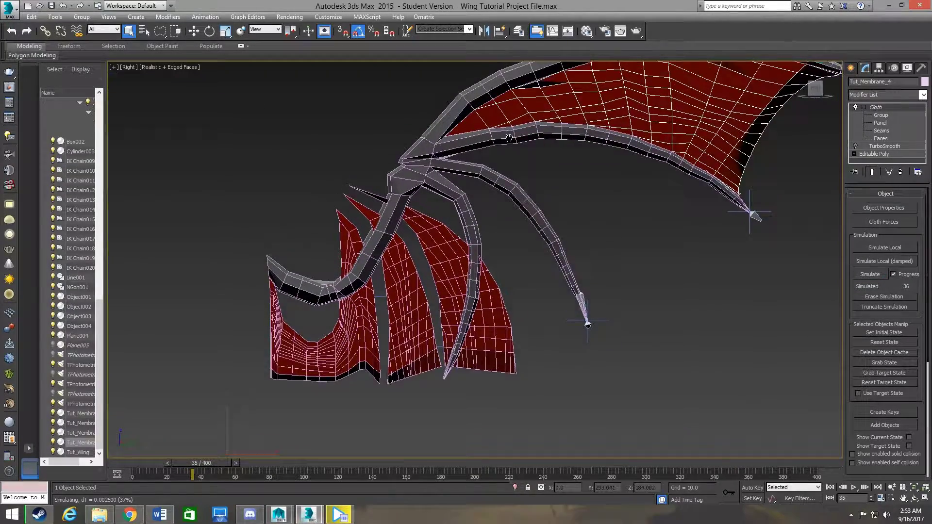
middle_drag(509, 138, 454, 183)
scroll(454, 183, up, 5)
scroll(499, 202, up, 5)
scroll(532, 192, up, 3)
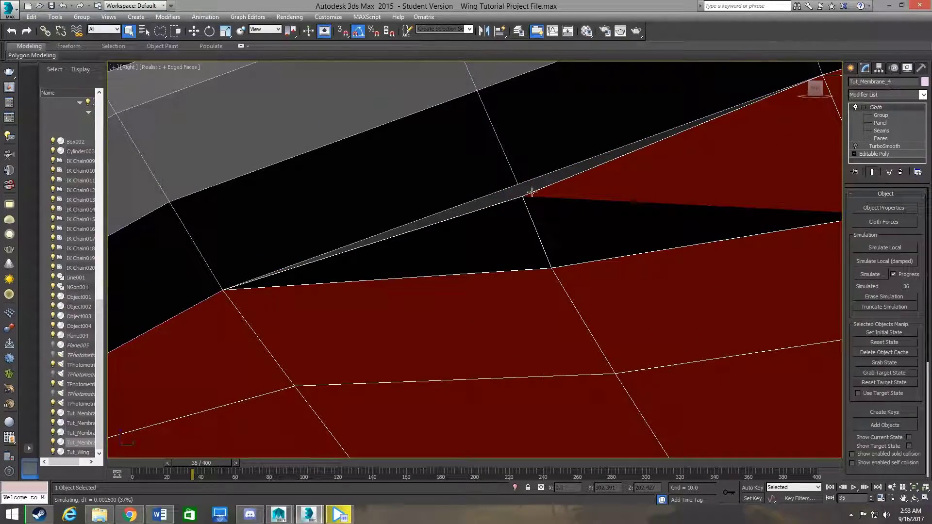
scroll(532, 193, down, 1)
scroll(493, 202, down, 1)
scroll(483, 216, down, 4)
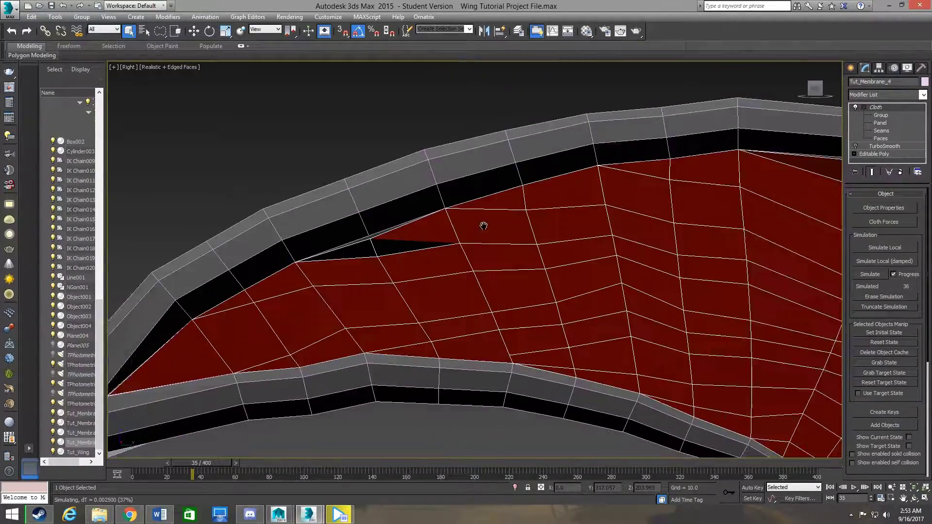
alt+middle_drag(483, 226, 510, 247)
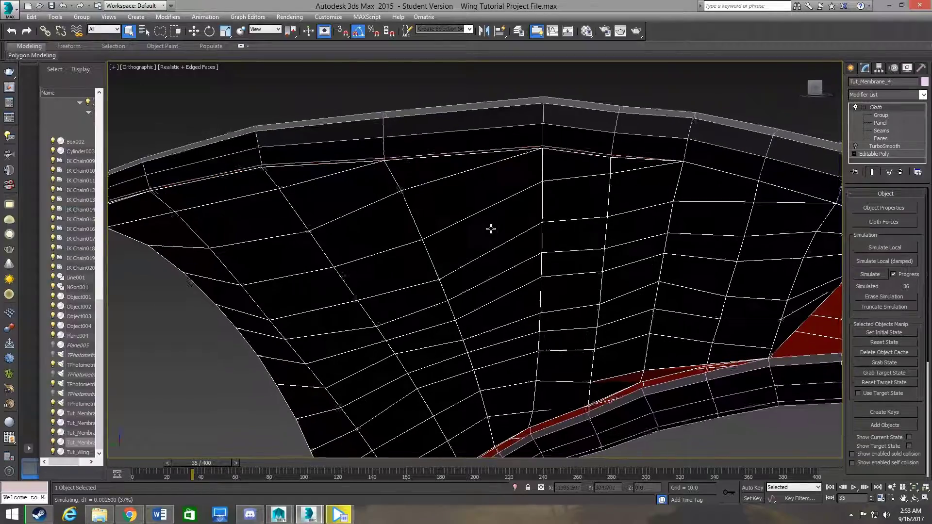
scroll(449, 250, down, 2)
scroll(422, 203, up, 5)
scroll(422, 204, down, 5)
scroll(586, 246, down, 2)
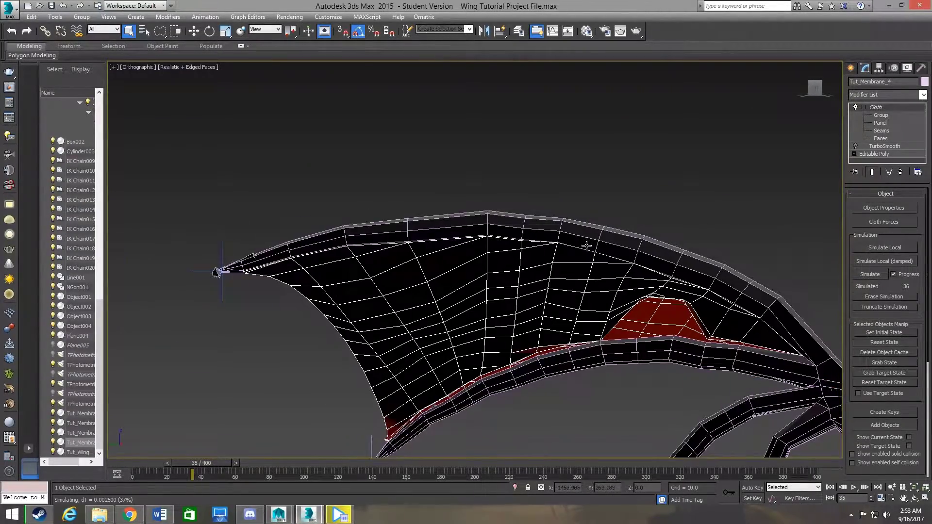
scroll(587, 246, up, 2)
scroll(475, 233, up, 2)
scroll(524, 248, up, 2)
scroll(555, 254, down, 1)
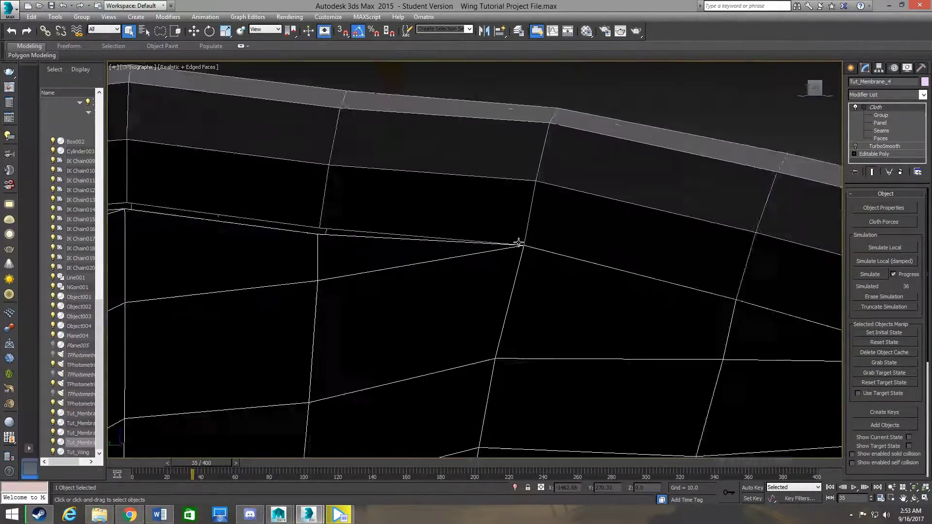
scroll(519, 242, down, 5)
scroll(536, 219, down, 3)
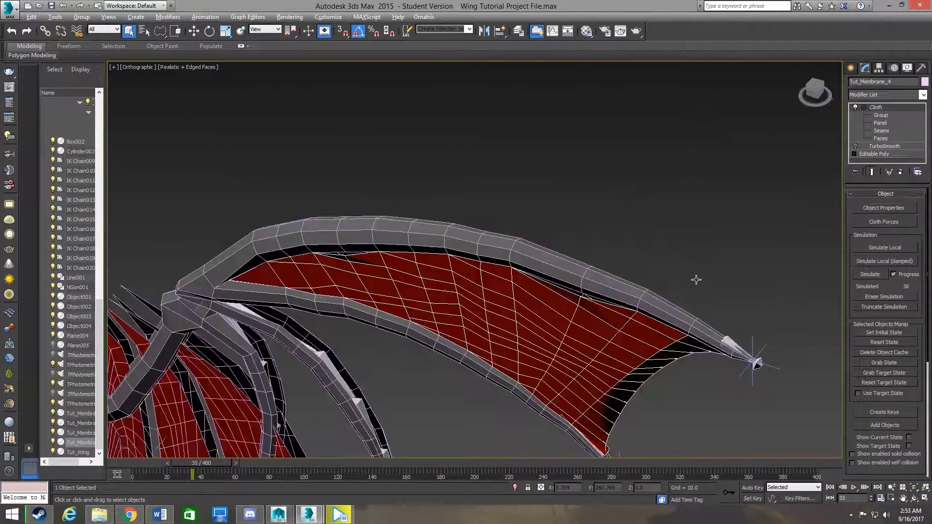
scroll(661, 194, down, 3)
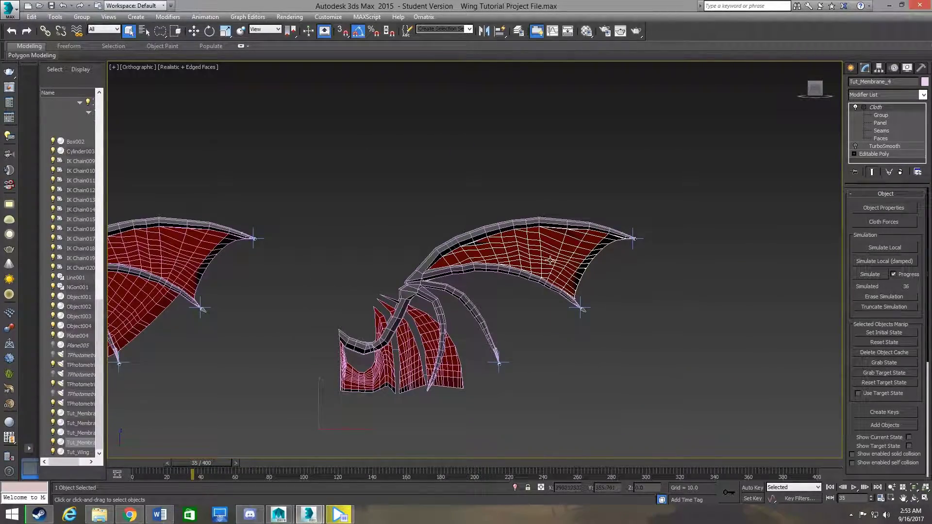
Step: Frame the right wing and return the time slider to frame 0
middle_drag(506, 406, 530, 386)
drag(200, 463, 132, 463)
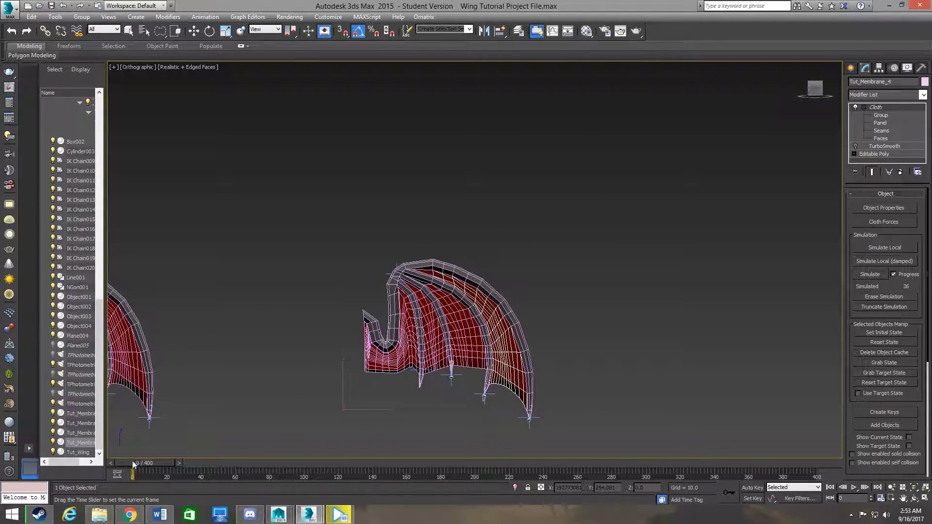
middle_drag(456, 316, 531, 316)
scroll(531, 316, up, 4)
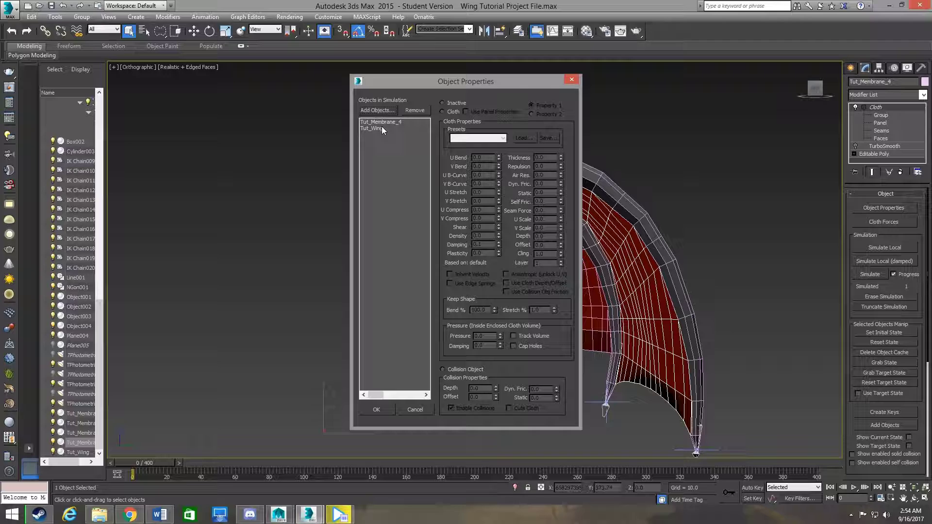
Step: In Object Properties, lower Tut_Wing's collision depth from 1.0 to 0.2
click(382, 128)
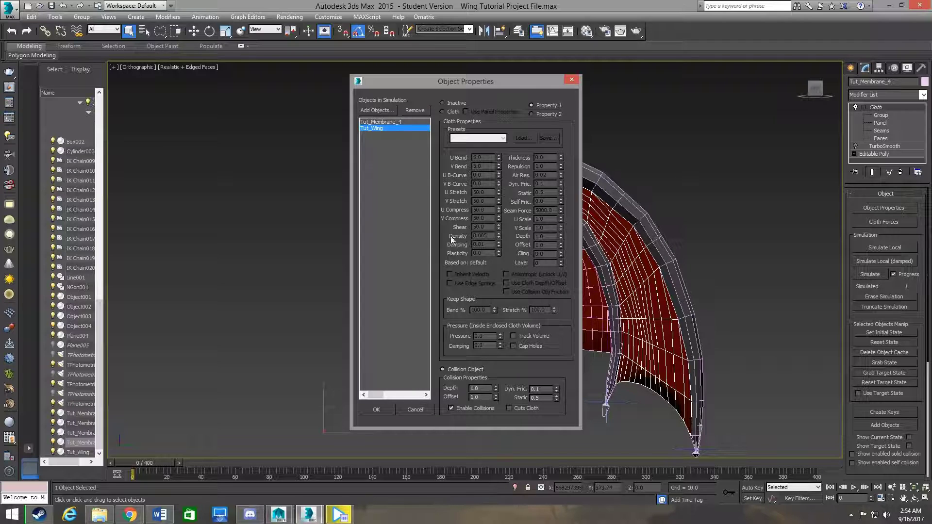
click(476, 388)
click(378, 409)
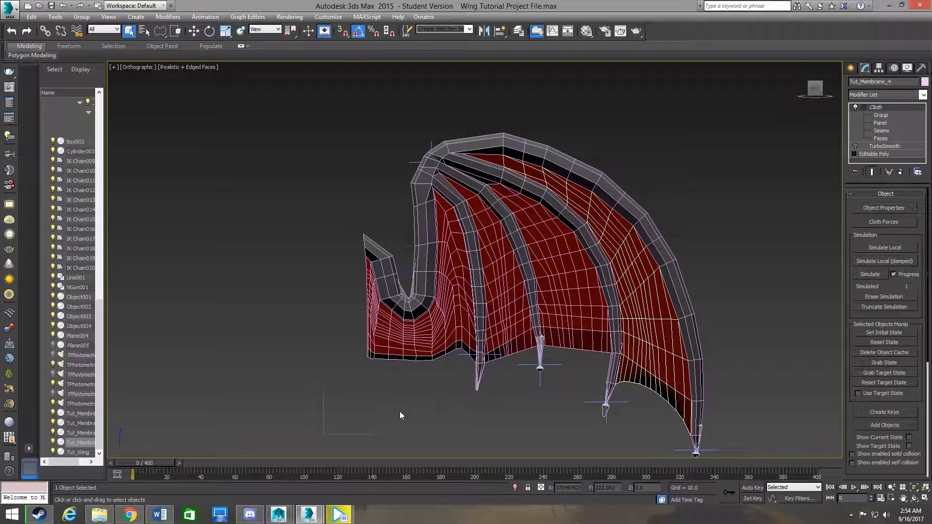
Step: Recenter the wing and test-simulate the cloth, stopping around frame 11
scroll(608, 200, up, 1)
scroll(567, 205, up, 1)
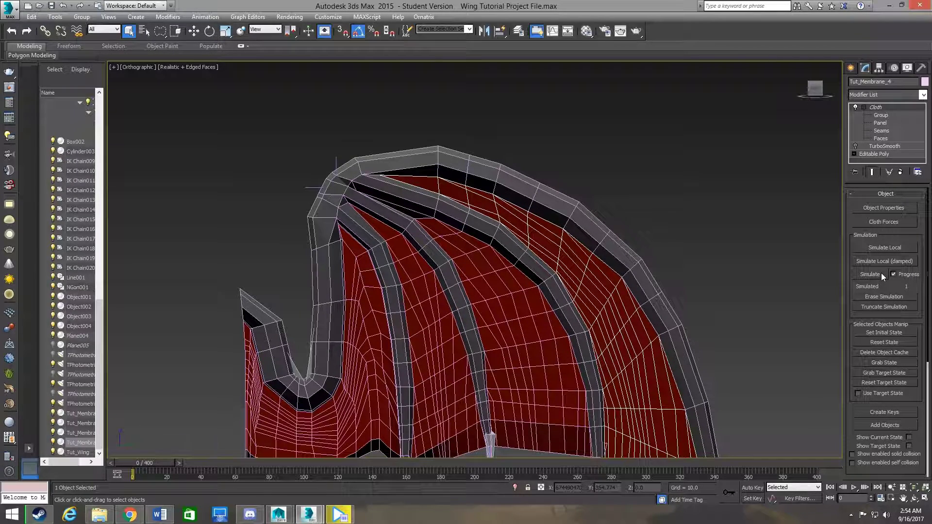
scroll(566, 287, down, 1)
scroll(538, 285, down, 2)
scroll(531, 282, down, 1)
middle_drag(531, 281, 512, 286)
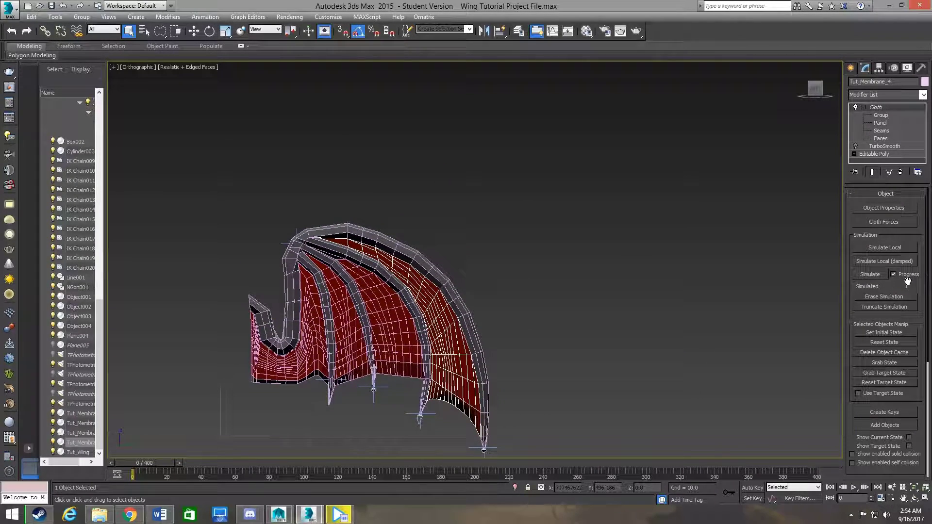
click(870, 275)
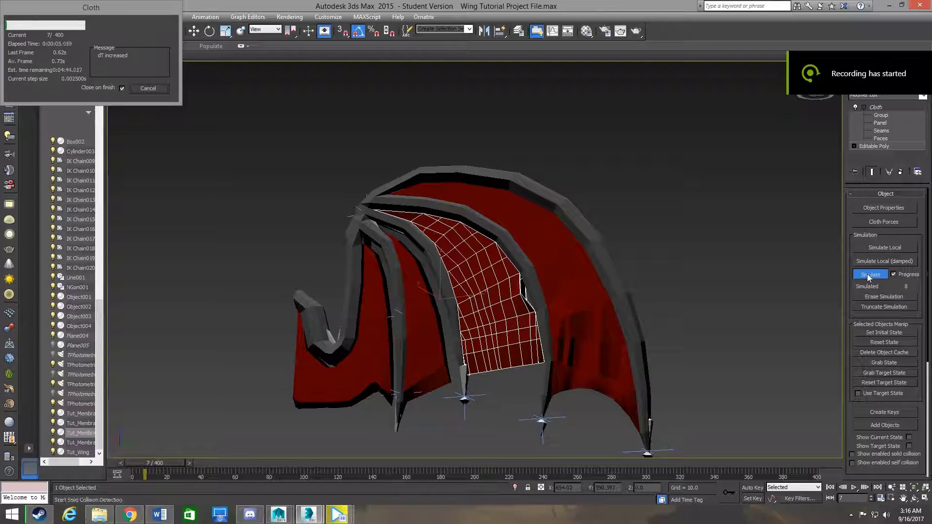
click(158, 90)
Step: Zoom in on the edge gap, then return the time slider to frame 0
scroll(501, 303, up, 1)
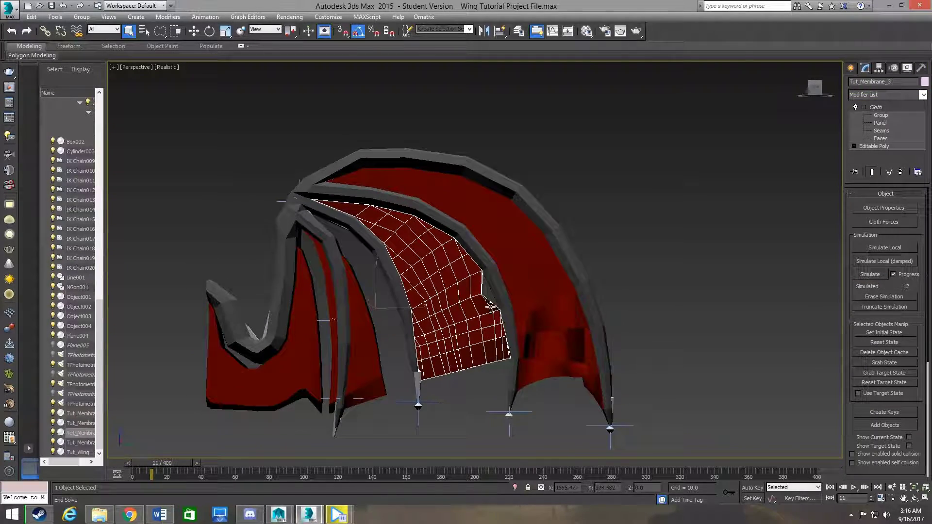
scroll(490, 296, up, 5)
scroll(471, 306, down, 1)
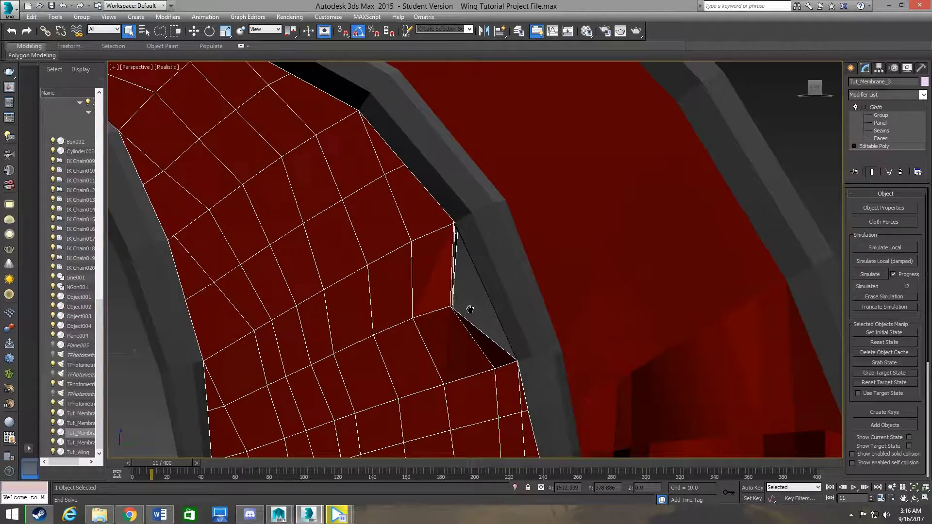
scroll(470, 307, down, 5)
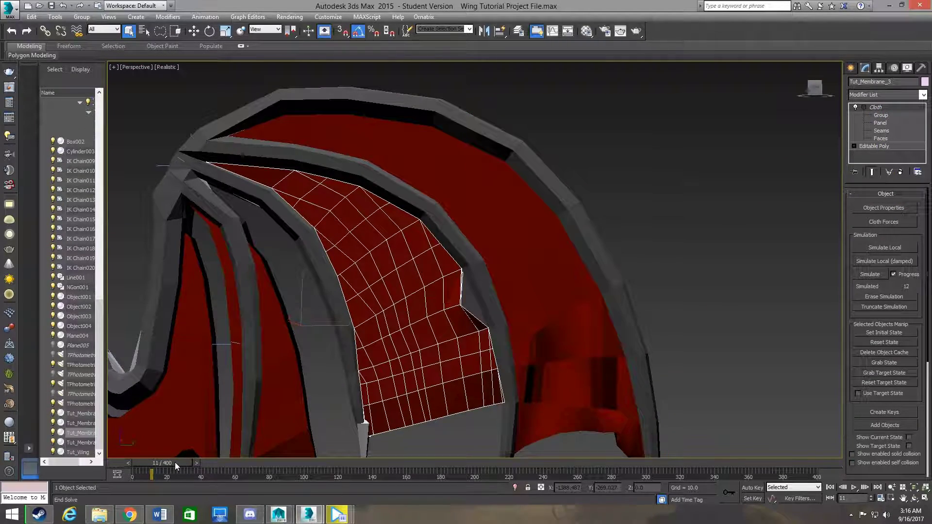
drag(174, 462, 127, 461)
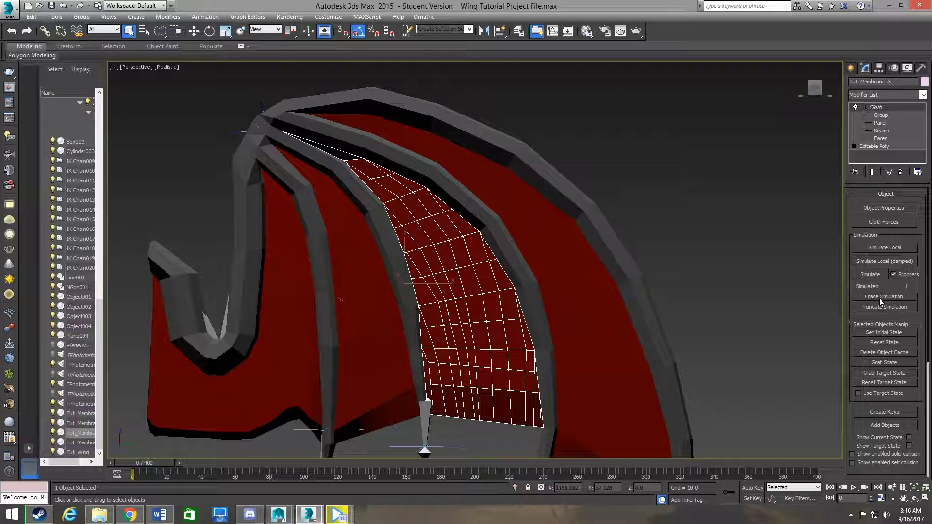
Step: Erase the simulation and select Group_Membrane_3 at the Cloth Group level
click(878, 297)
scroll(879, 298, down, 2)
scroll(881, 298, down, 2)
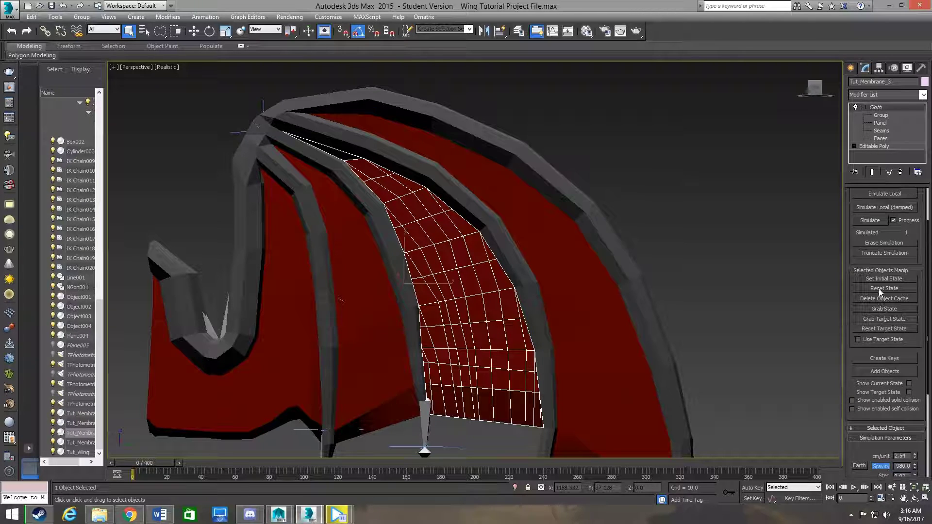
click(881, 116)
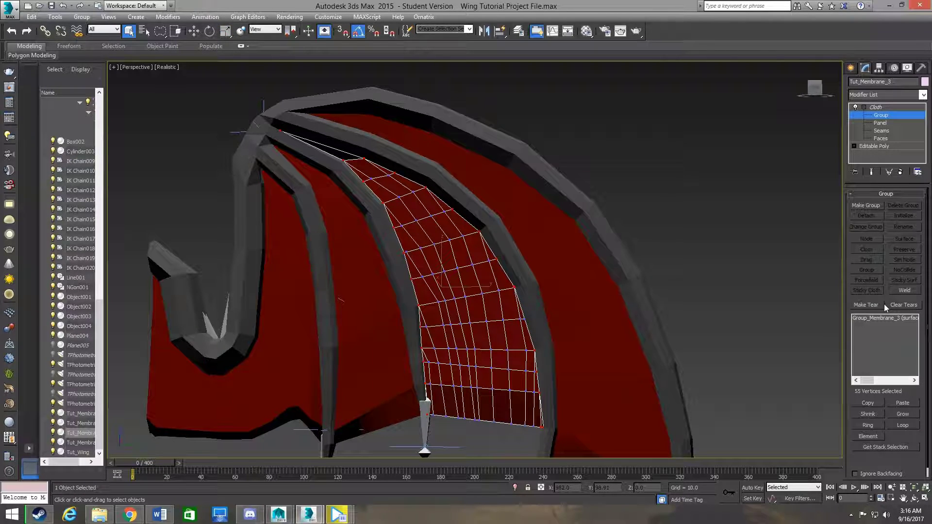
click(883, 318)
Step: Orbit around the membrane and reselect the group's 57 vertices
scroll(516, 277, up, 3)
scroll(505, 284, up, 5)
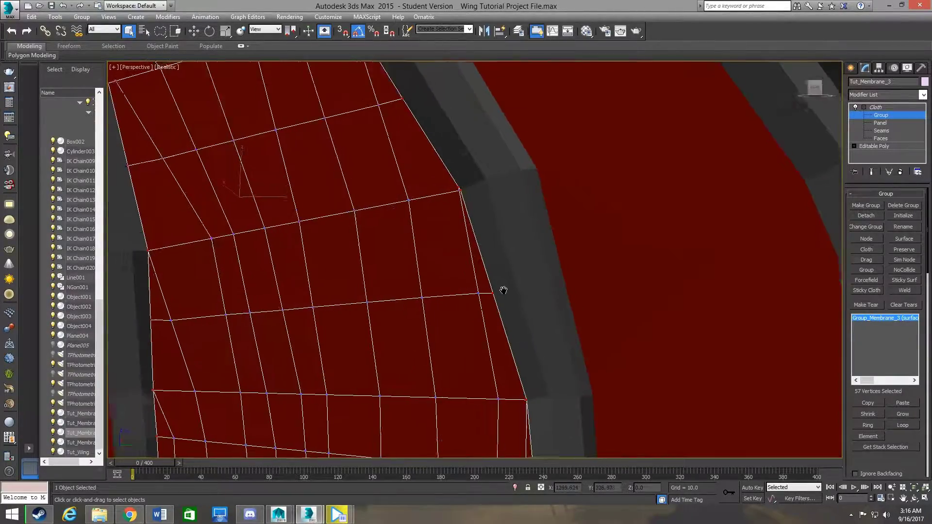
alt+middle_drag(484, 306, 508, 328)
scroll(427, 320, down, 5)
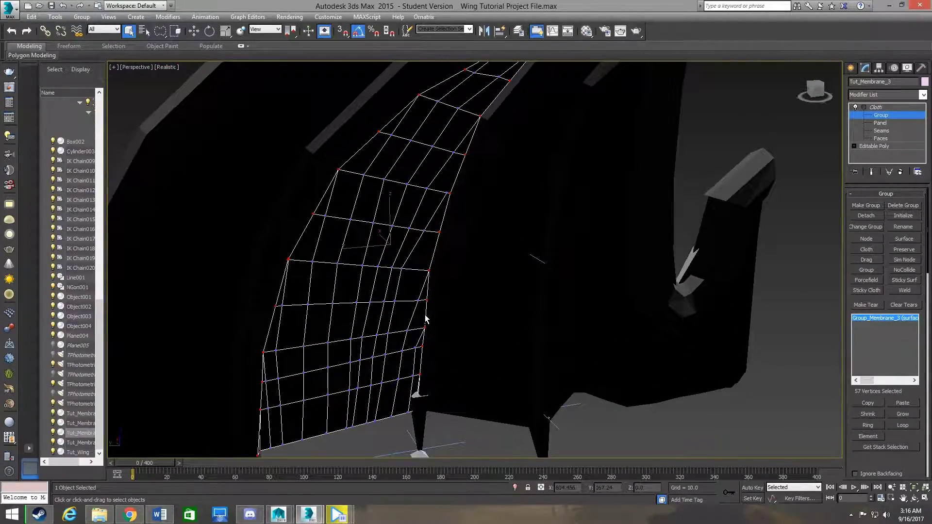
alt+middle_drag(424, 315, 563, 308)
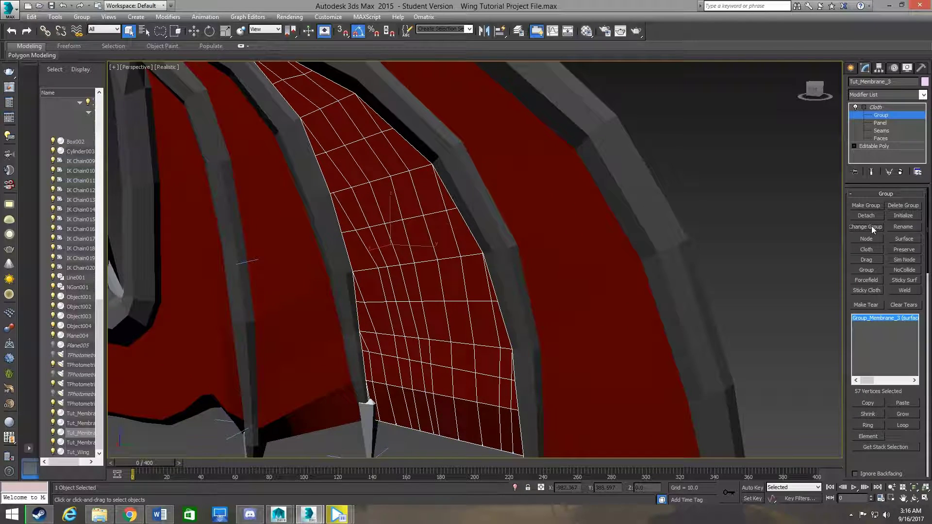
alt+middle_drag(553, 204, 411, 248)
scroll(411, 249, down, 5)
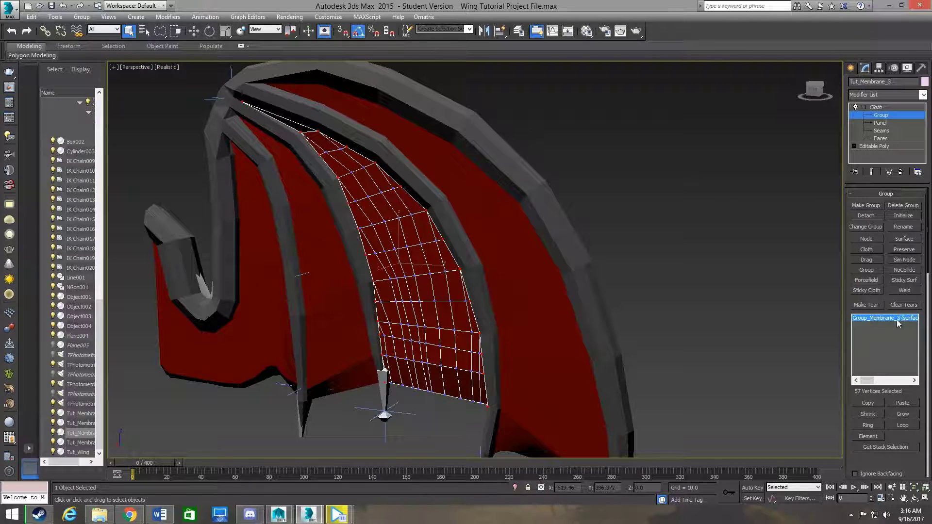
click(703, 292)
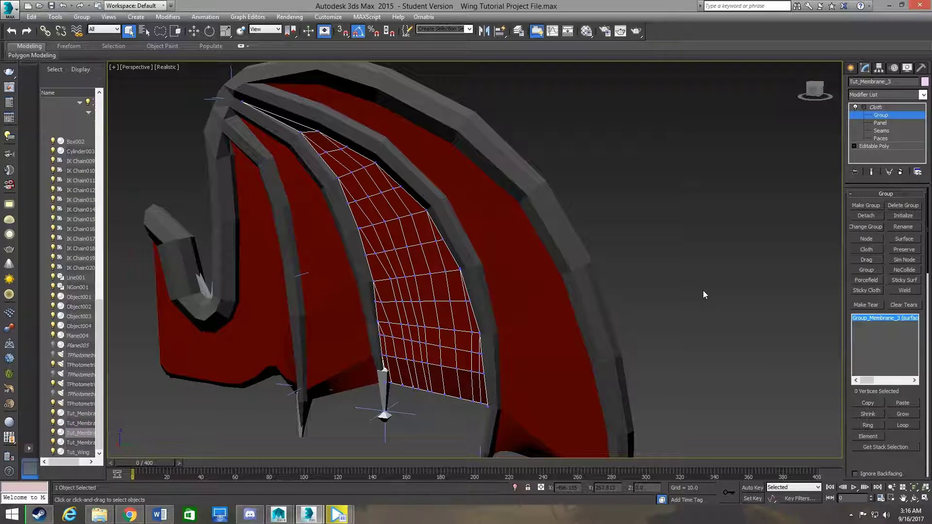
click(885, 318)
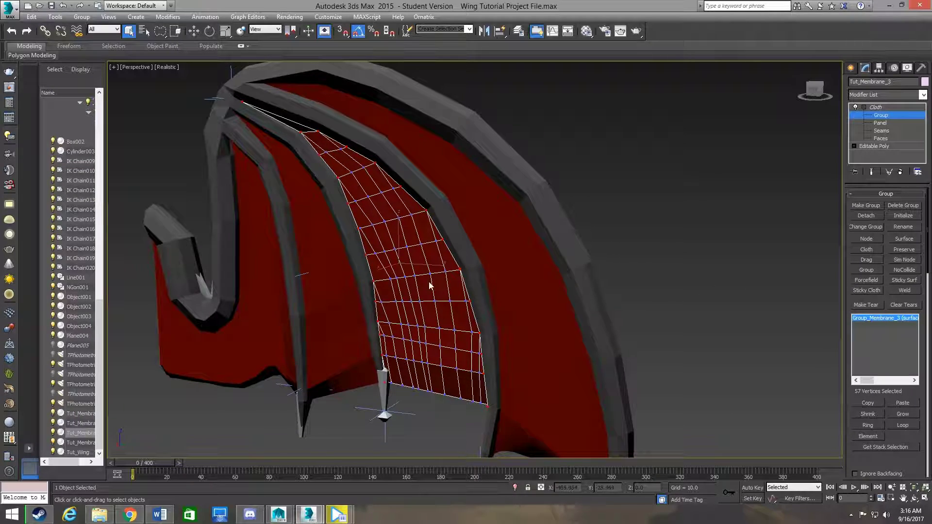
Step: Check Group_Membrane_3's Surface attachment, cancel the pick, and exit Group level
scroll(497, 283, up, 5)
scroll(446, 299, down, 5)
alt+middle_drag(493, 281, 523, 312)
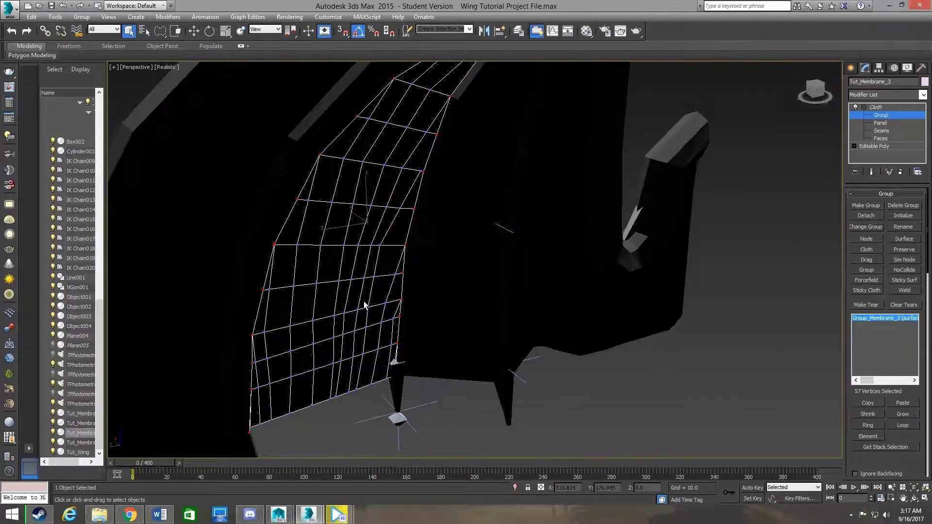
scroll(523, 312, up, 2)
click(896, 239)
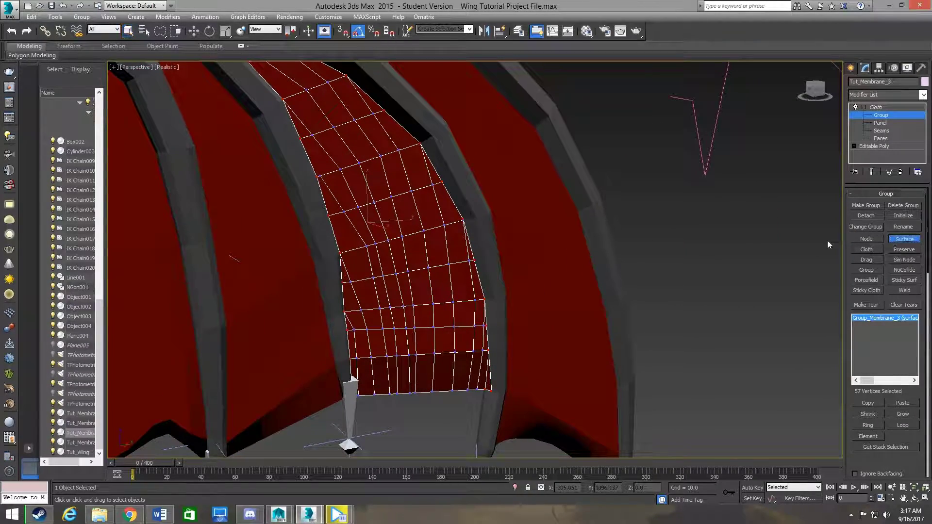
right_click(480, 205)
scroll(674, 202, down, 3)
scroll(695, 250, up, 3)
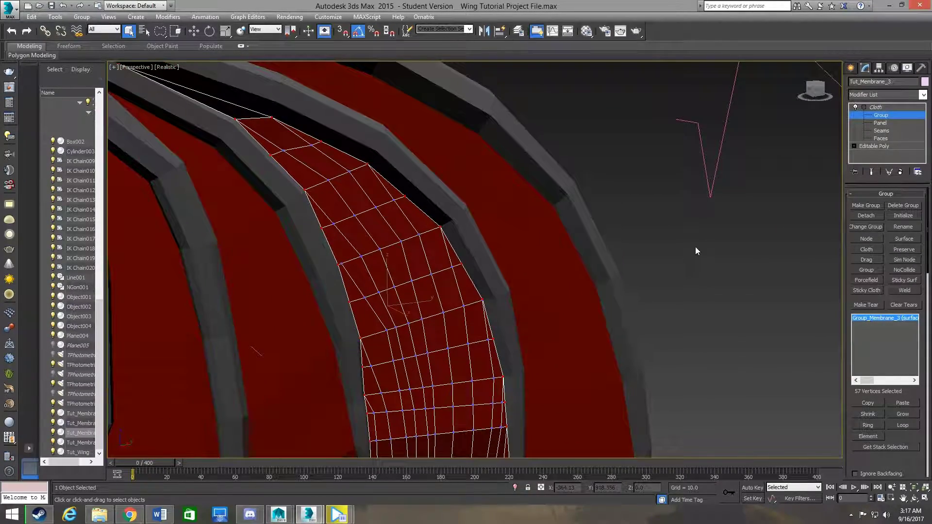
click(880, 116)
scroll(668, 168, down, 3)
Step: Apply a Cloth modifier to Tut_Membrane_2
scroll(781, 124, up, 1)
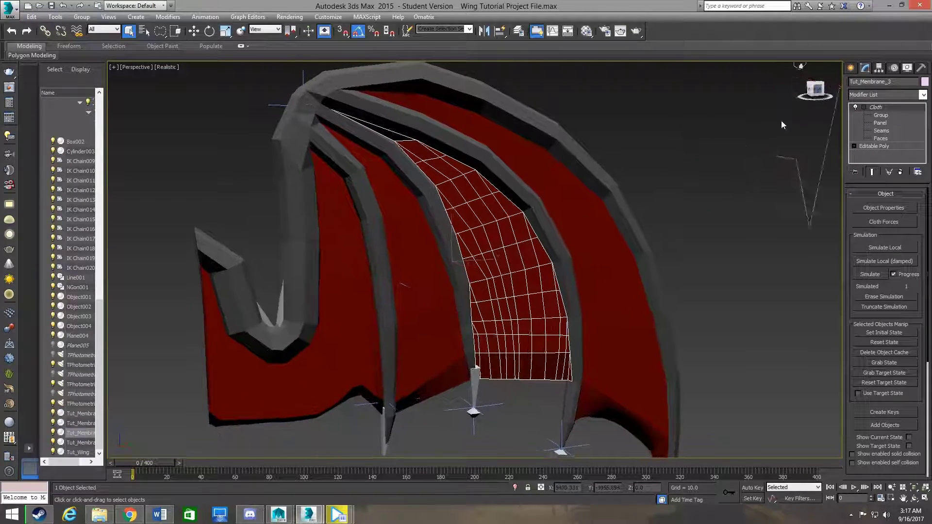
scroll(728, 165, up, 1)
scroll(685, 205, up, 1)
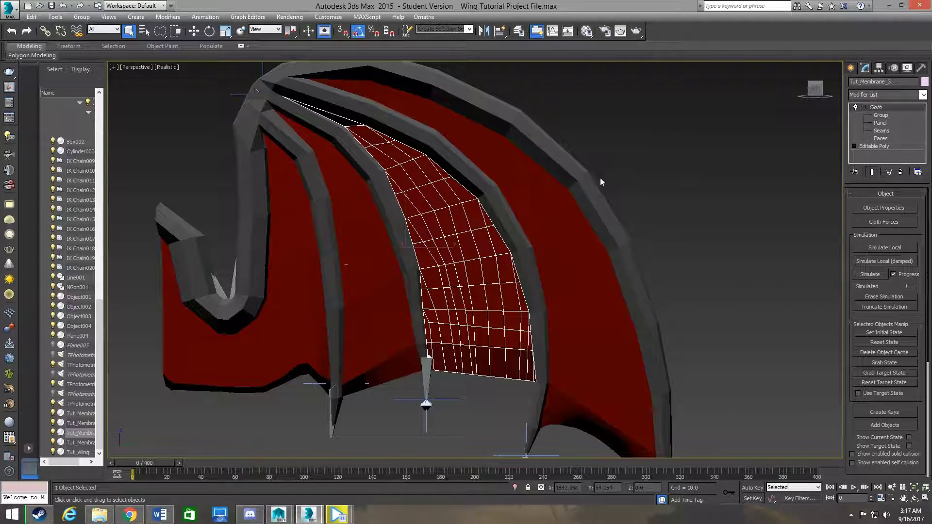
click(375, 265)
click(879, 94)
text(cloth)
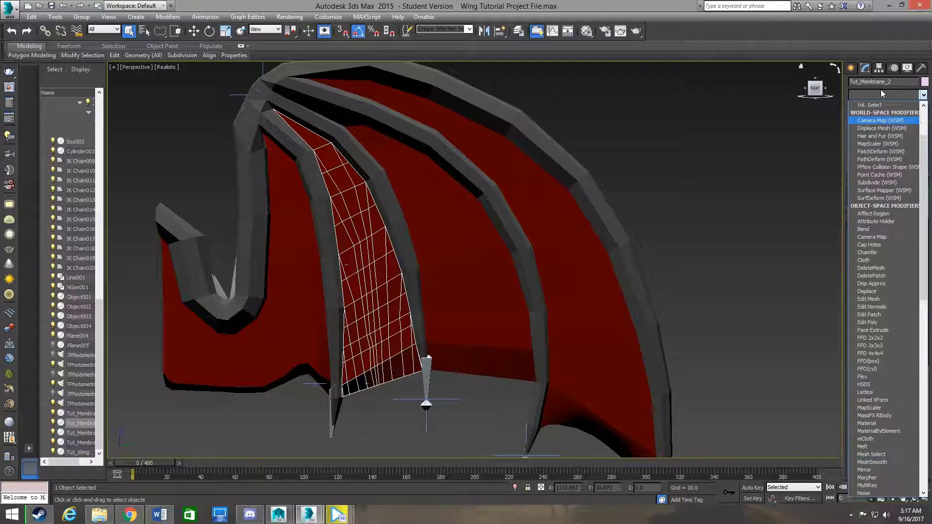
key(Return)
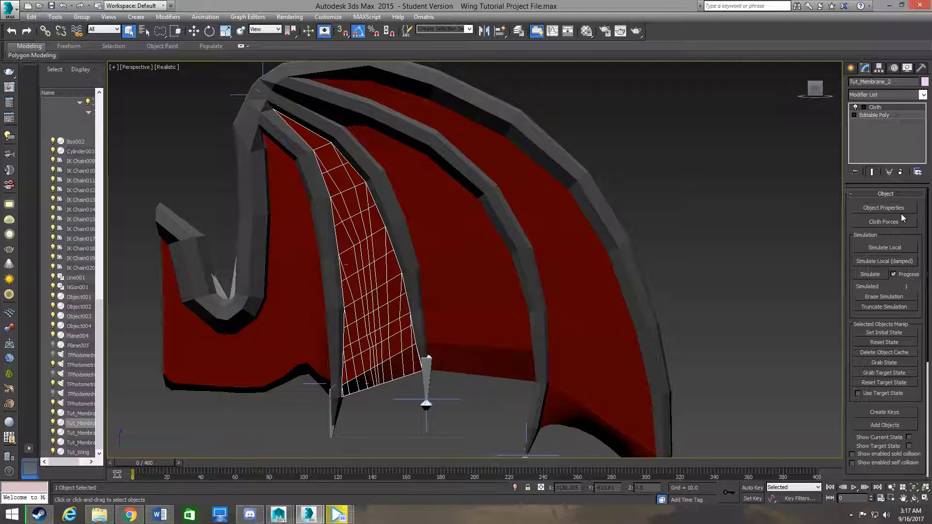
Step: Add Tut_Wing to the cloth simulation's objects
click(893, 206)
click(375, 111)
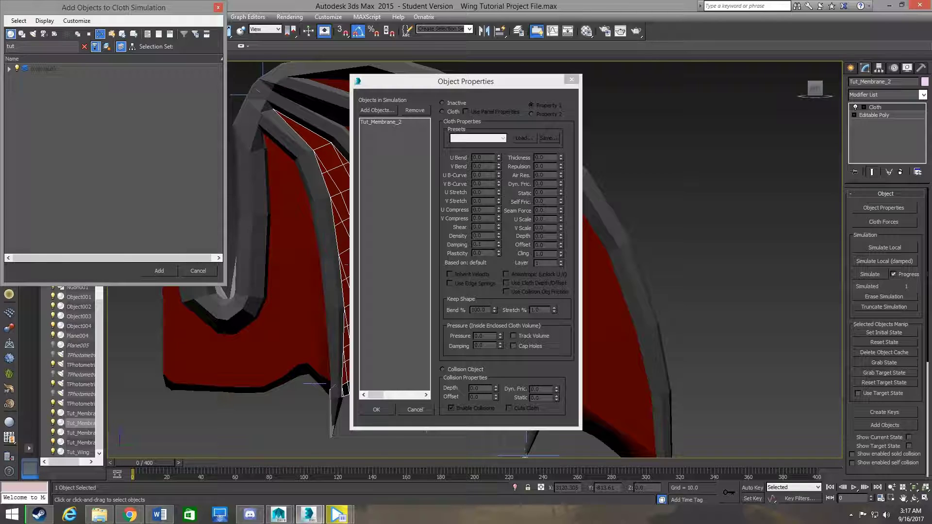
click(8, 69)
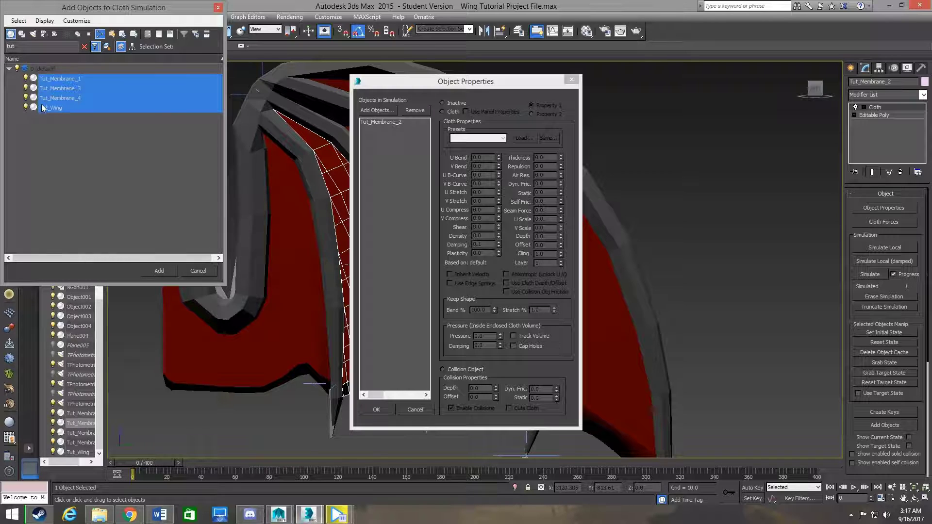
click(43, 106)
click(155, 270)
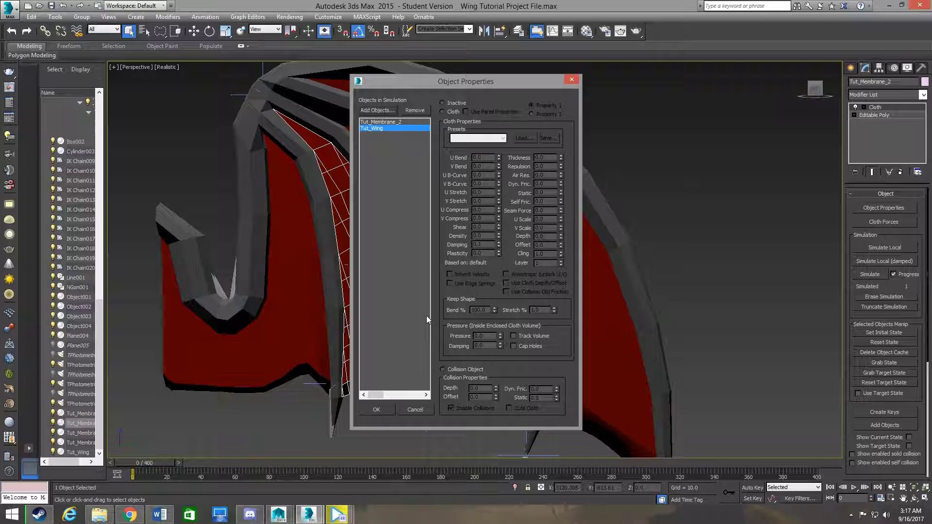
Step: Make Tut_Membrane_2 Heavy Leather cloth and Tut_Wing a collision object
click(442, 112)
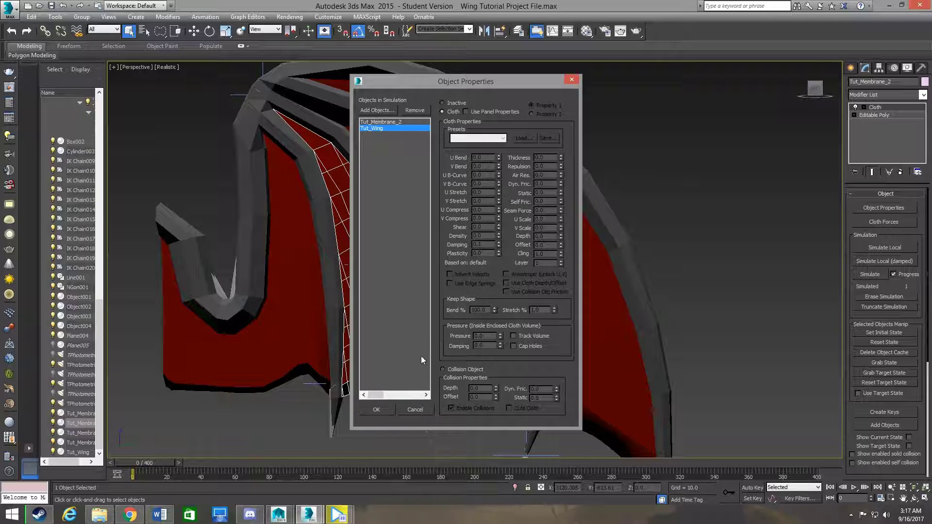
click(398, 121)
click(464, 139)
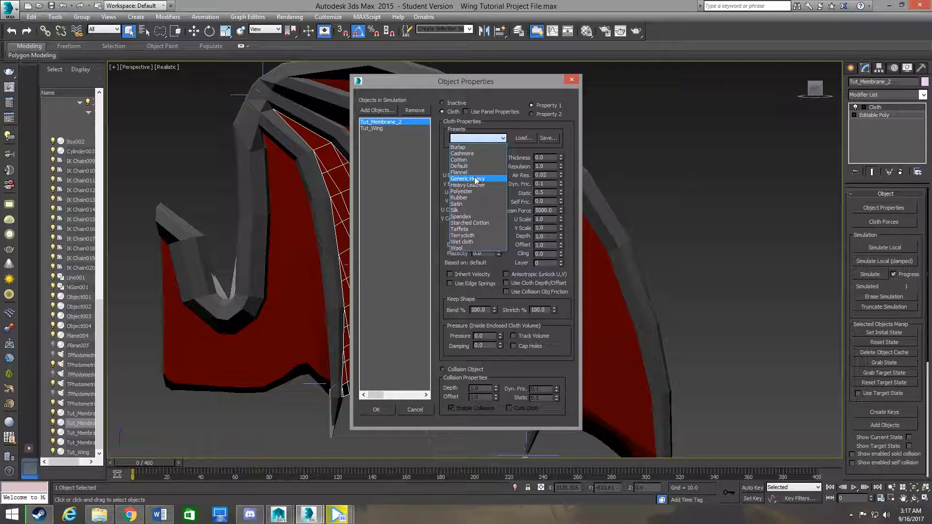
click(481, 182)
click(381, 128)
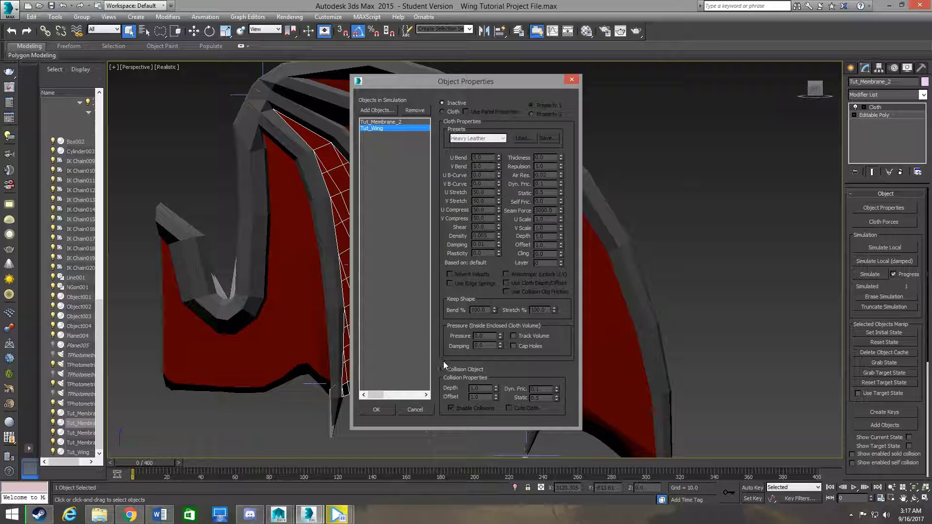
click(443, 369)
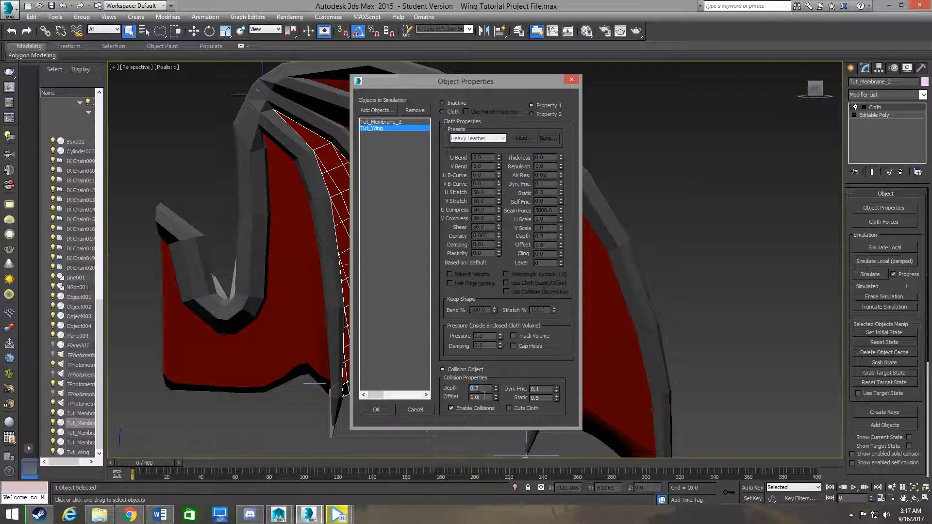
click(451, 405)
click(376, 410)
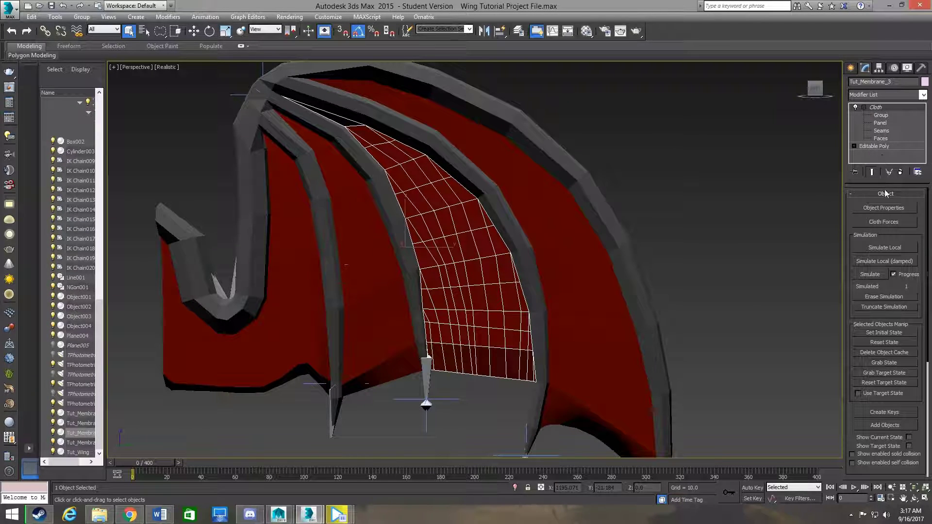
Step: Set Tut_Wing's collision depth to 0.2 in the cloth object properties
click(876, 208)
click(371, 128)
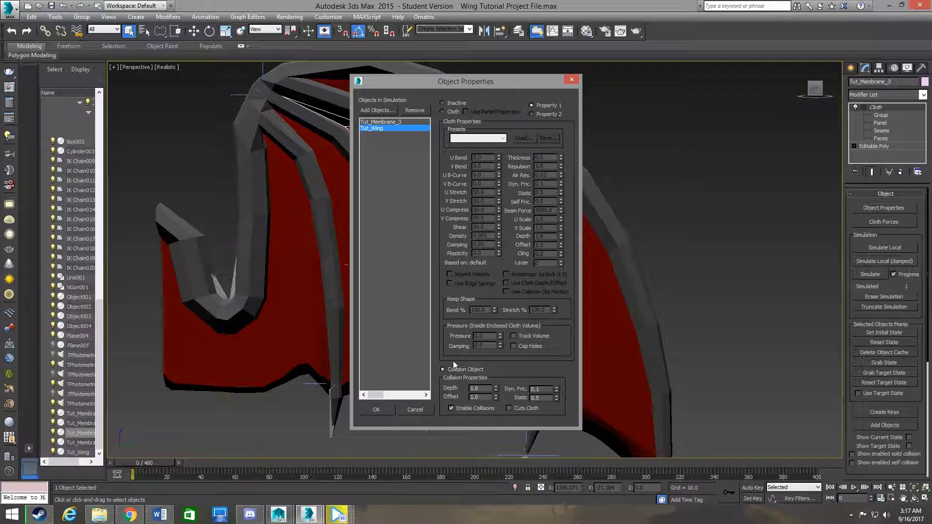
double_click(479, 387)
text(.2)
click(376, 409)
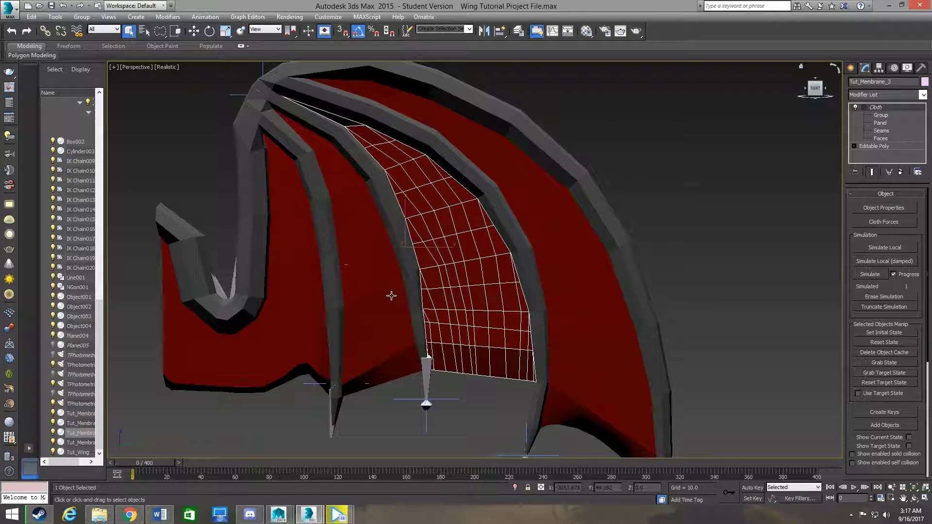
click(408, 286)
Step: At the Cloth Group level, lasso-select vertices along the membrane's upper edge
click(873, 108)
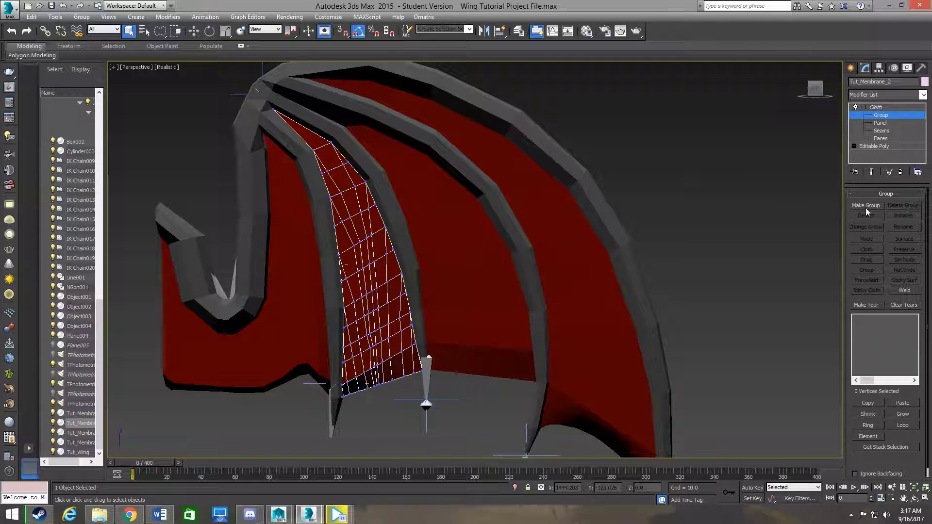
click(866, 205)
click(523, 210)
scroll(301, 125, up, 3)
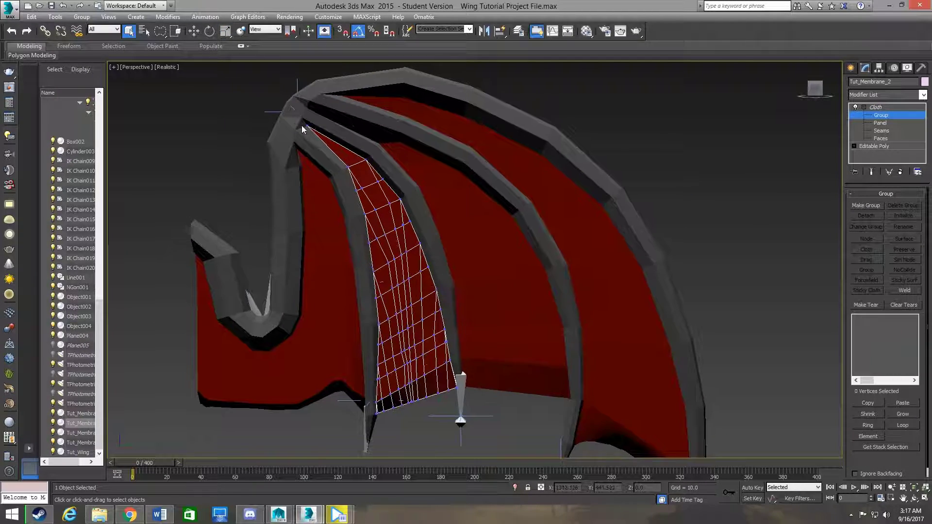
scroll(313, 146, up, 4)
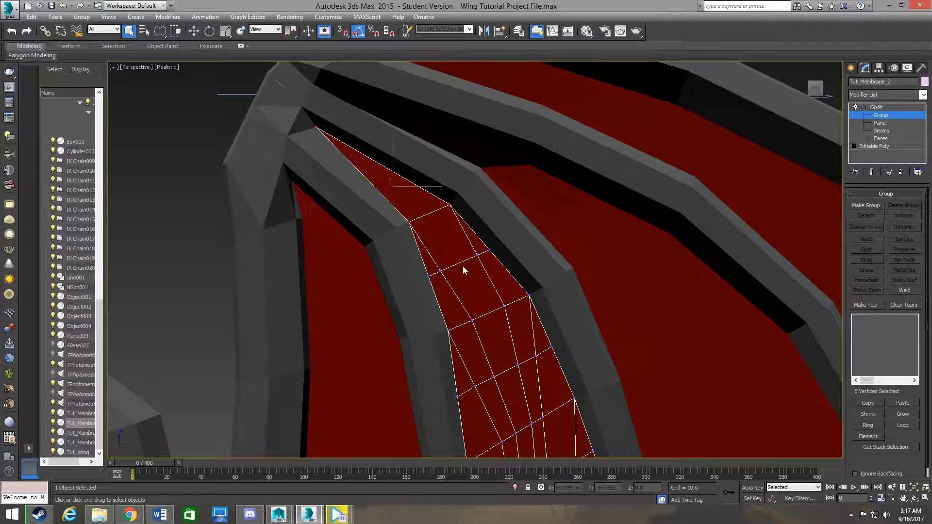
scroll(462, 266, down, 5)
mouse_move(426, 193)
mouse_down()
mouse_move(455, 395)
mouse_move(457, 308)
mouse_up()
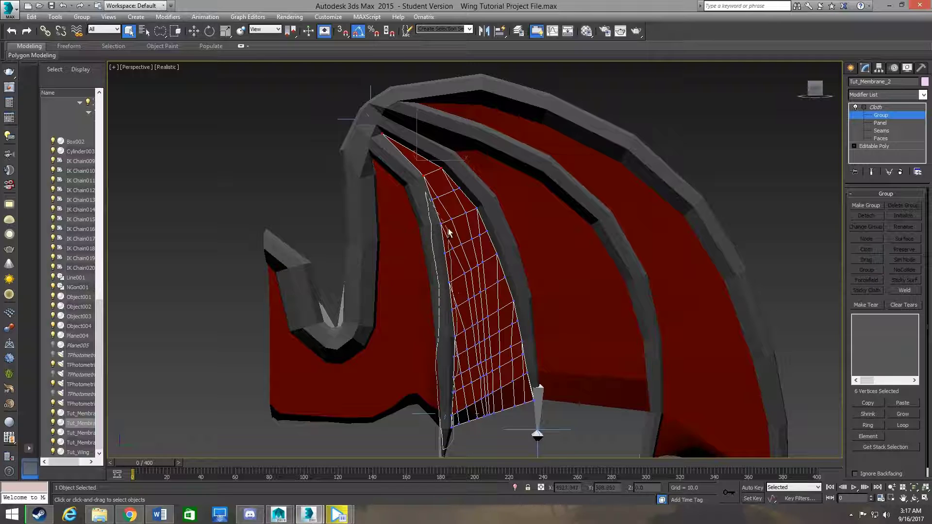
drag(436, 201, 427, 194)
scroll(418, 173, up, 3)
scroll(417, 141, up, 3)
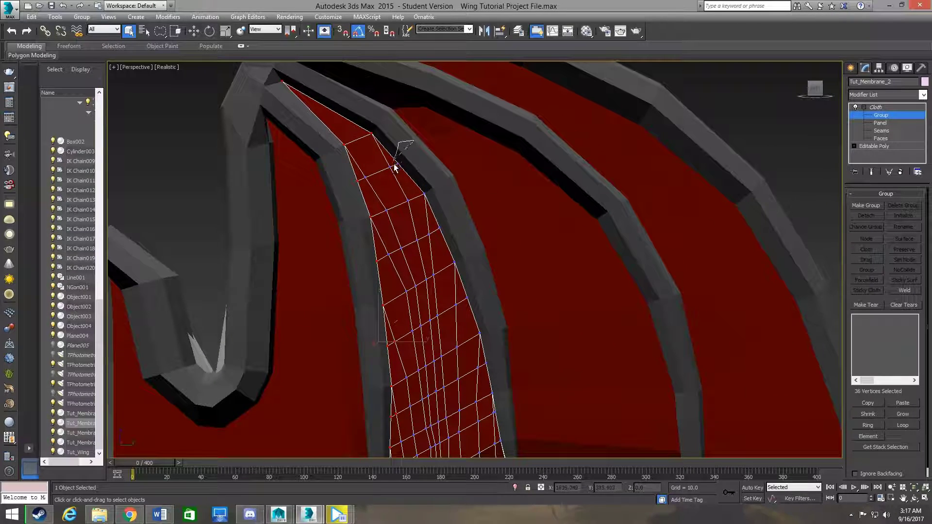
Step: Extend the selection down the right edge and around the bottom post
mouse_move(441, 250)
mouse_down()
mouse_move(486, 381)
mouse_move(491, 423)
mouse_move(524, 266)
mouse_up()
alt+middle_drag(524, 266, 464, 279)
scroll(464, 279, up, 2)
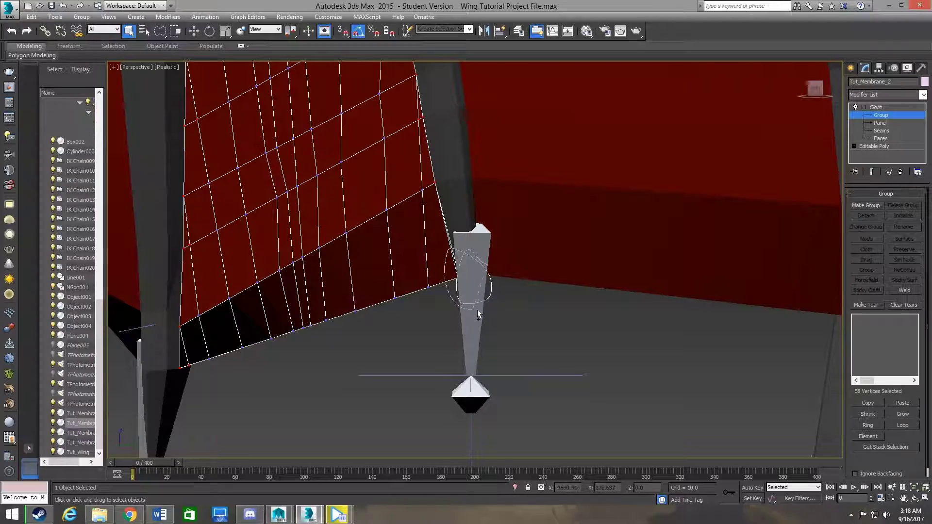
mouse_move(459, 271)
ctrl+mouse_down()
mouse_move(466, 267)
mouse_move(498, 342)
ctrl+mouse_up()
scroll(466, 267, up, 2)
scroll(499, 342, down, 3)
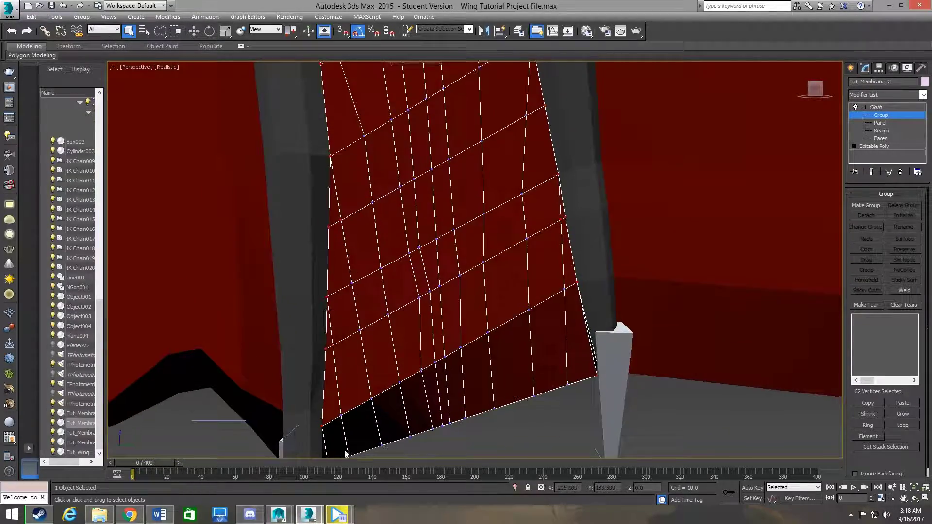
Step: Remove stray vertices, leaving 59 border vertices selected along the bones
alt+middle_drag(499, 342, 370, 333)
scroll(397, 264, up, 2)
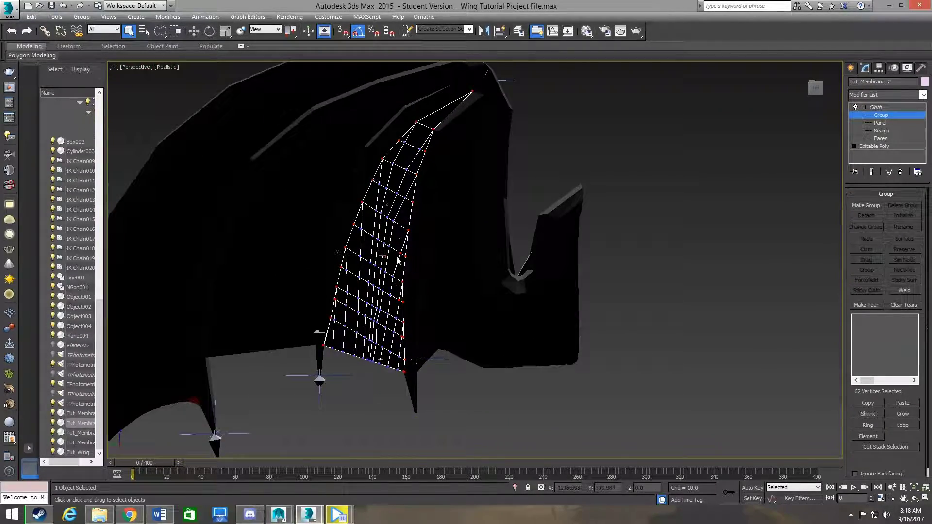
scroll(397, 247, up, 3)
drag(403, 237, 407, 240)
scroll(406, 240, down, 4)
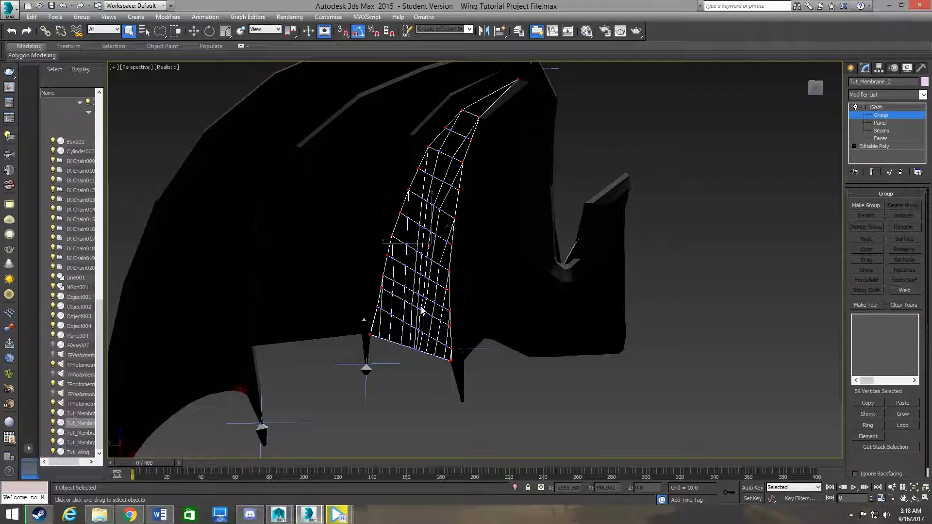
alt+middle_drag(421, 308, 502, 331)
scroll(502, 331, up, 2)
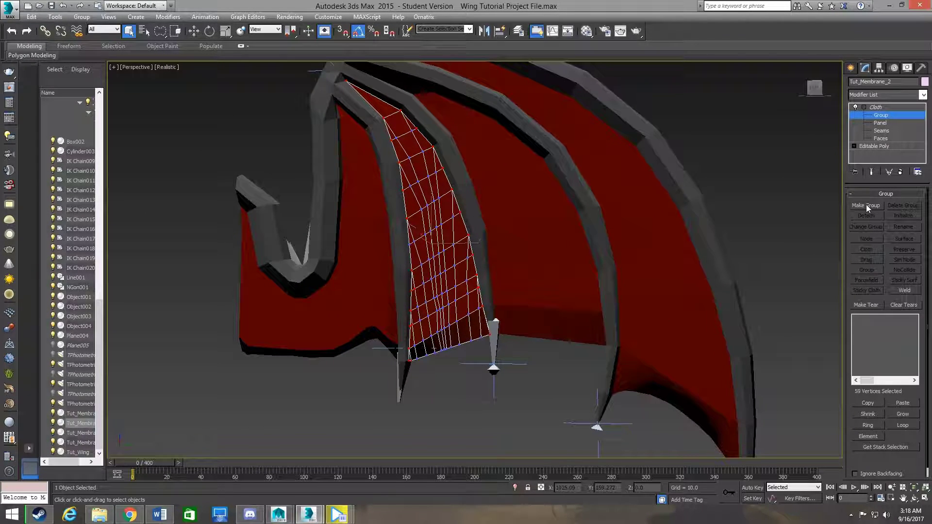
Step: Make the selected edge vertices a cloth group named Group_Membrane_2
click(869, 204)
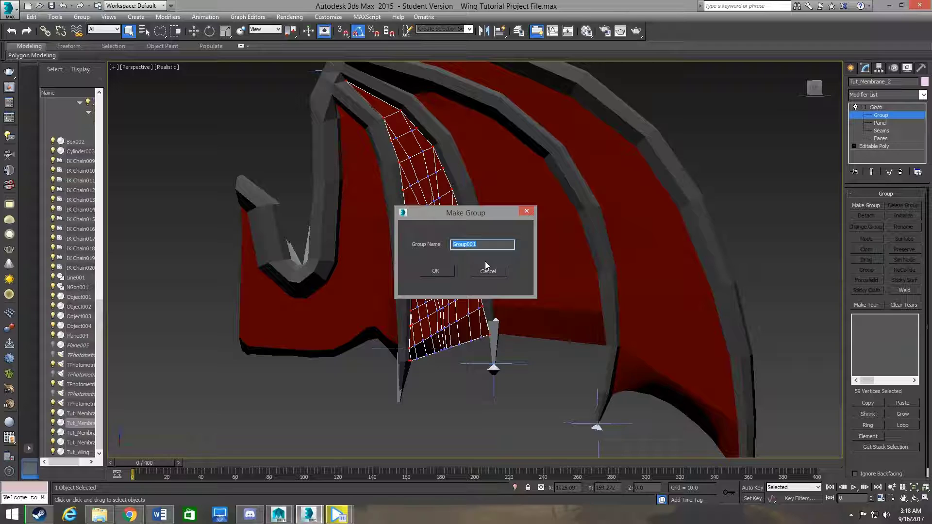
text(Group_Membrane_2)
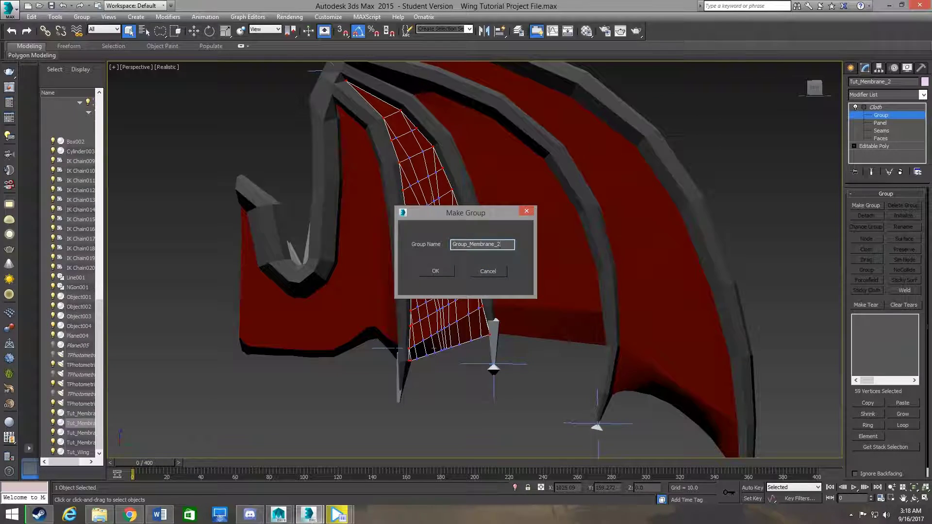
key(Return)
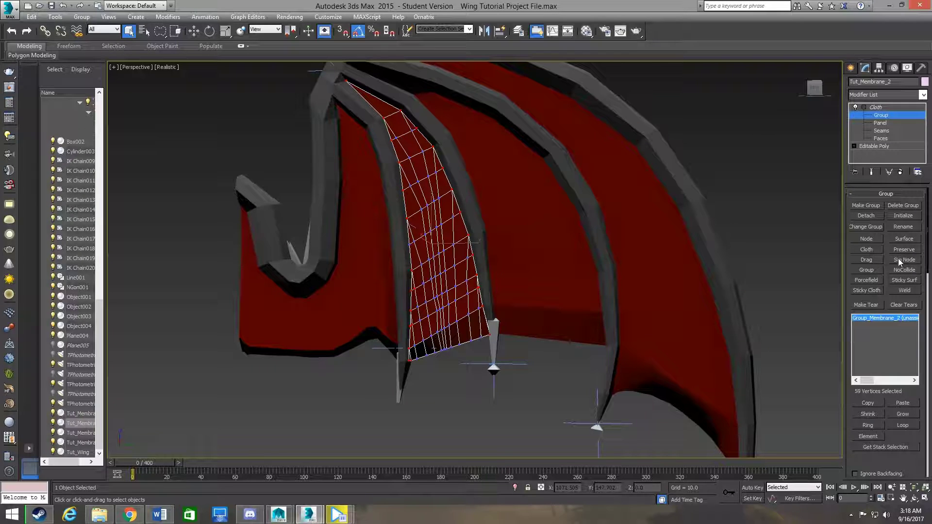
Step: Return to the Cloth object level and reselect Tut_Membrane_3
click(897, 105)
scroll(703, 223, down, 4)
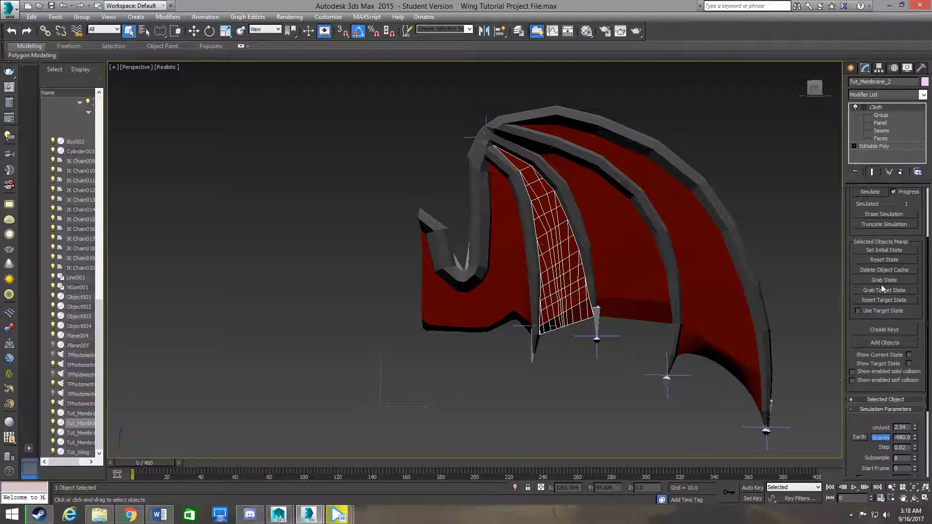
scroll(881, 284, down, 5)
scroll(857, 269, up, 3)
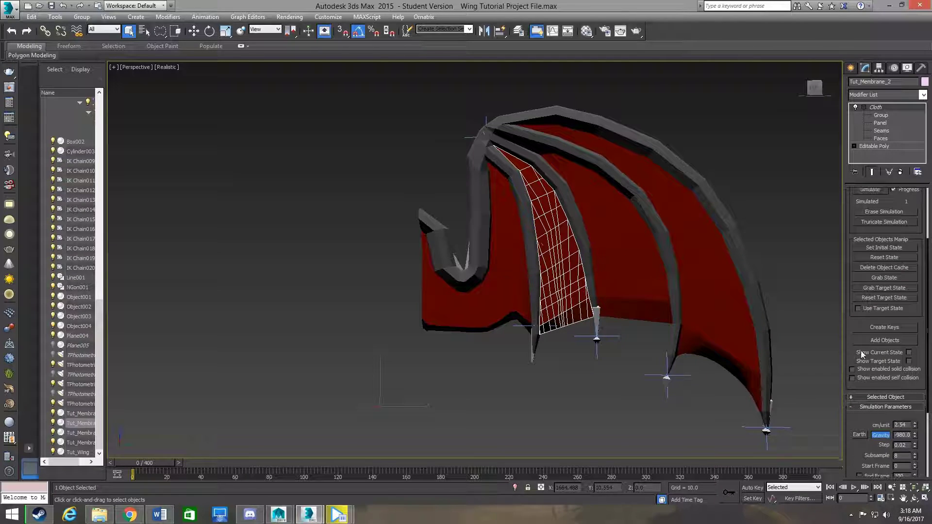
scroll(857, 269, up, 2)
middle_drag(627, 267, 539, 294)
Step: Simulate Tut_Membrane_3's cloth, stop it at frame 115, then select Tut_Membrane_2
click(539, 294)
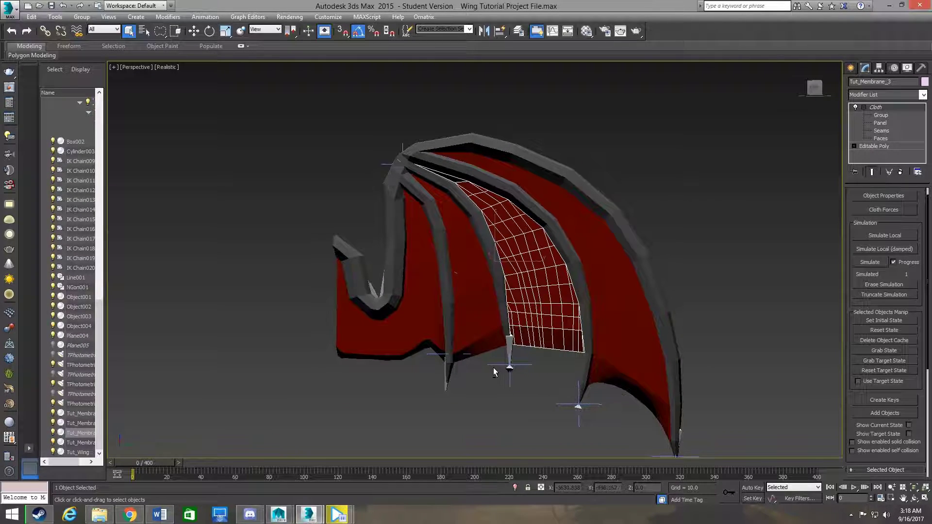
mouse_move(680, 218)
alt+middle_down()
mouse_move(591, 295)
mouse_move(779, 252)
alt+middle_up()
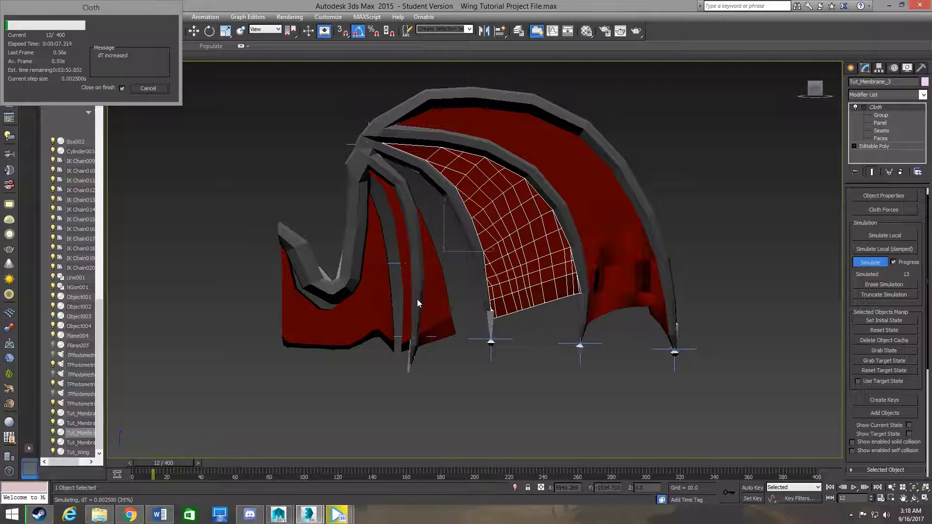
click(413, 251)
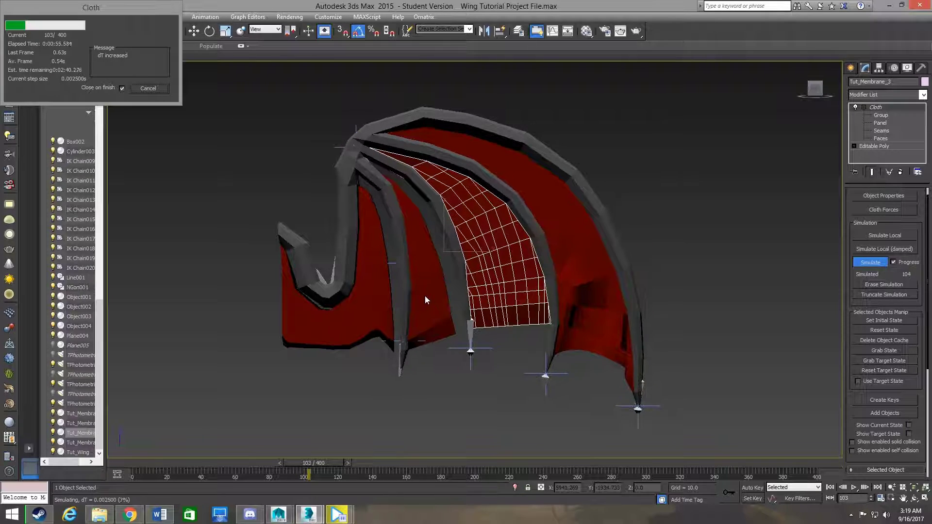
click(148, 89)
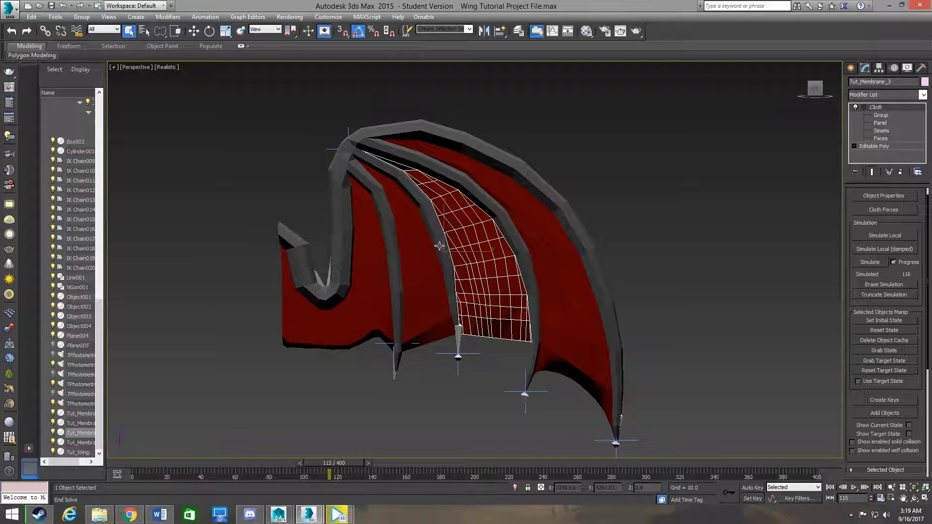
click(410, 243)
Step: Run Tut_Membrane_2's simulation briefly to about frame 19, then rewind to frame 0
click(865, 260)
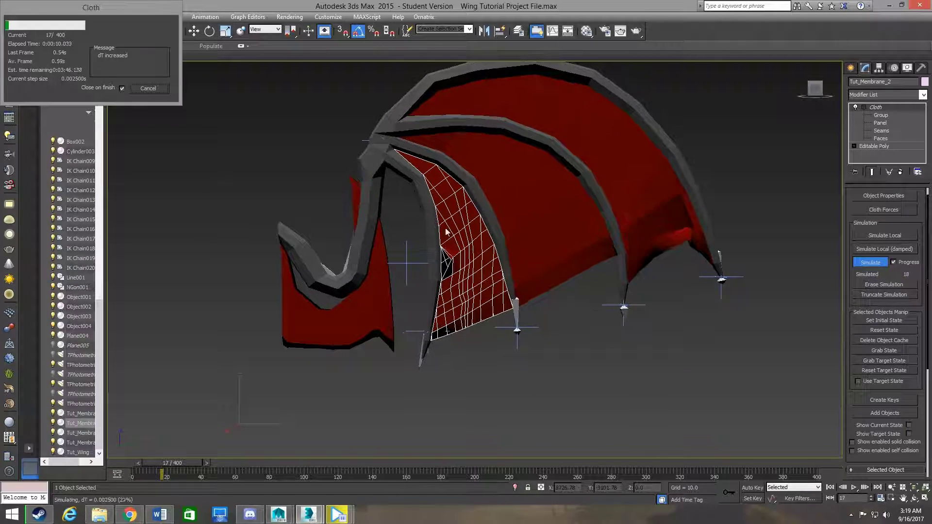
scroll(442, 261, up, 5)
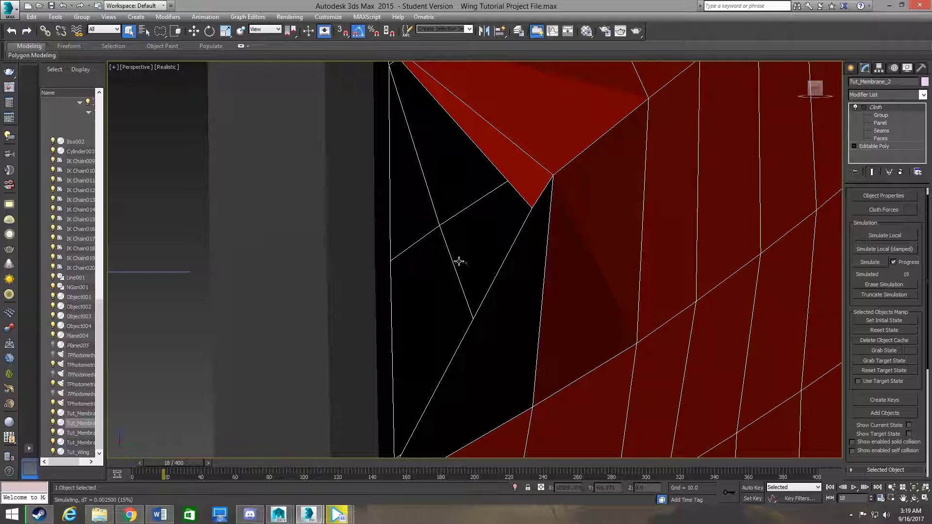
scroll(479, 250, down, 3)
drag(183, 463, 153, 462)
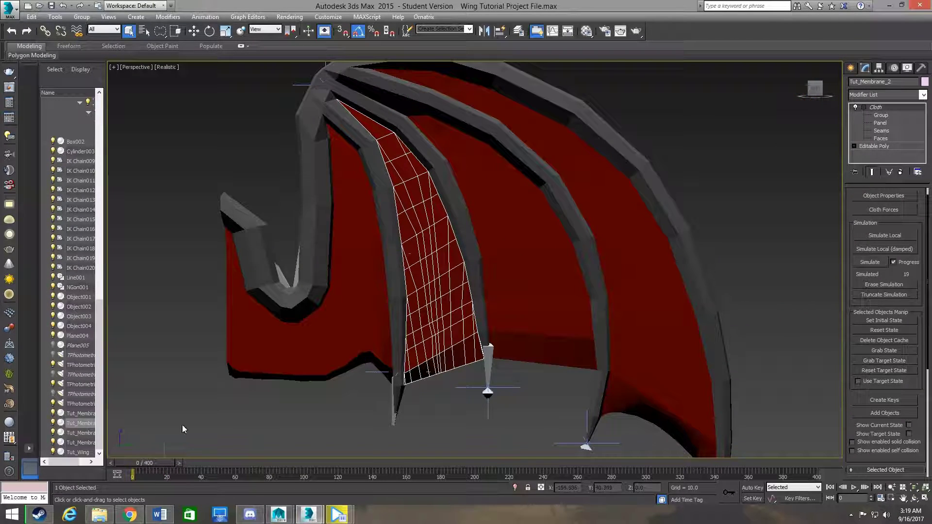
Step: Erase the cached simulation and pick Group_Membrane_2 at the Group level
click(901, 285)
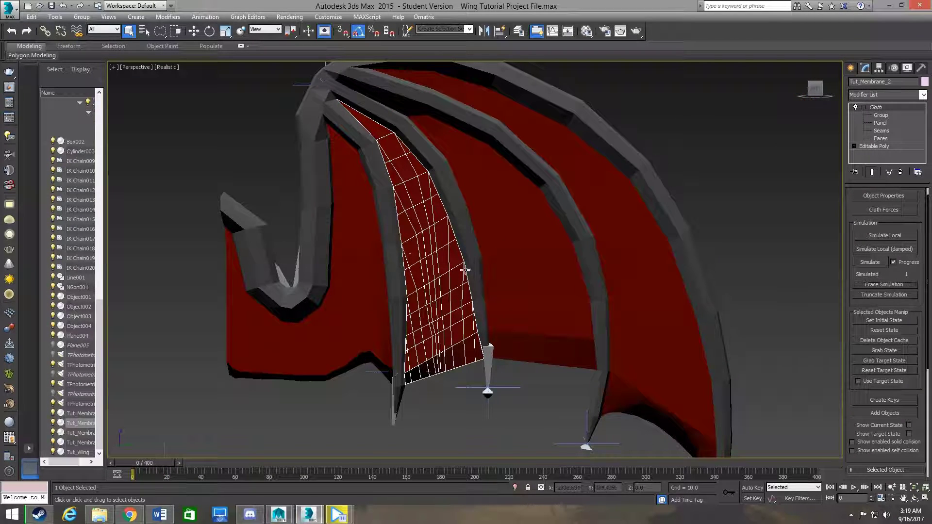
click(878, 115)
click(883, 318)
scroll(409, 332, up, 3)
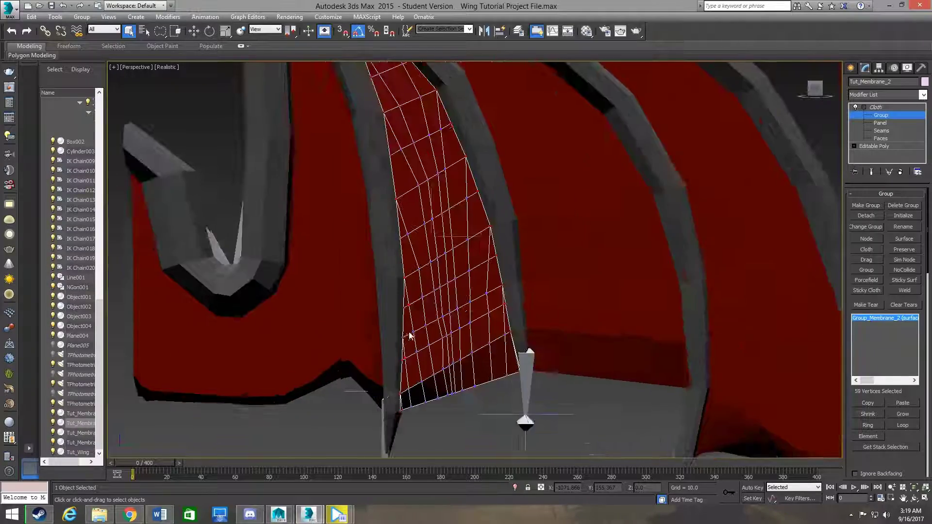
scroll(391, 181, up, 3)
scroll(459, 236, down, 2)
scroll(583, 277, down, 5)
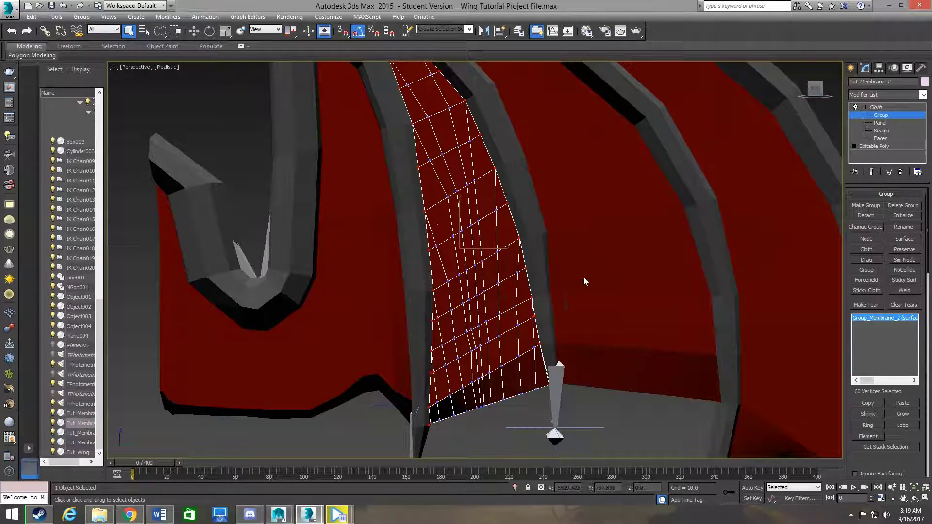
Step: Attach Group_Membrane_2 to the wing mesh as a surface constraint
mouse_move(583, 276)
alt+middle_down()
mouse_move(432, 299)
mouse_move(452, 298)
alt+middle_up()
mouse_move(506, 264)
middle_down()
mouse_move(503, 350)
mouse_move(476, 354)
mouse_move(509, 284)
middle_up()
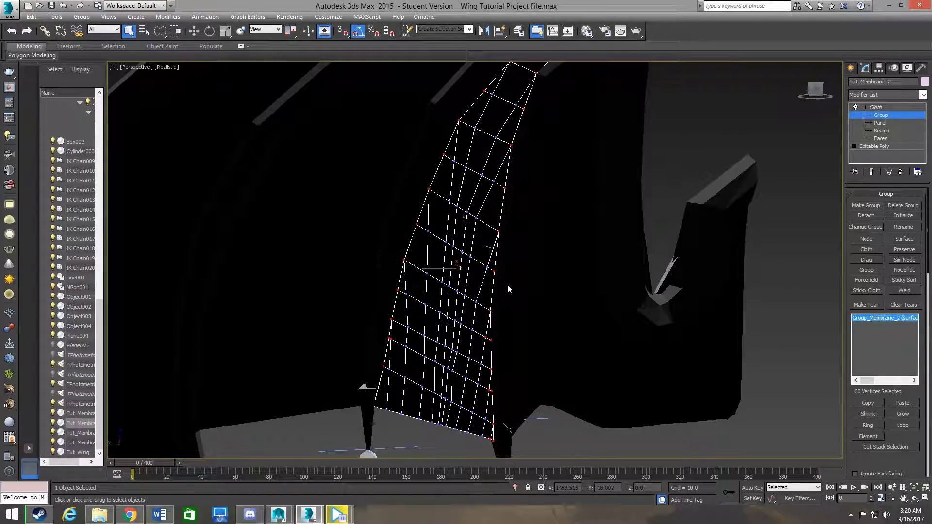
mouse_move(360, 268)
alt+middle_down()
mouse_move(494, 298)
mouse_move(512, 283)
mouse_move(505, 326)
mouse_move(506, 291)
alt+middle_up()
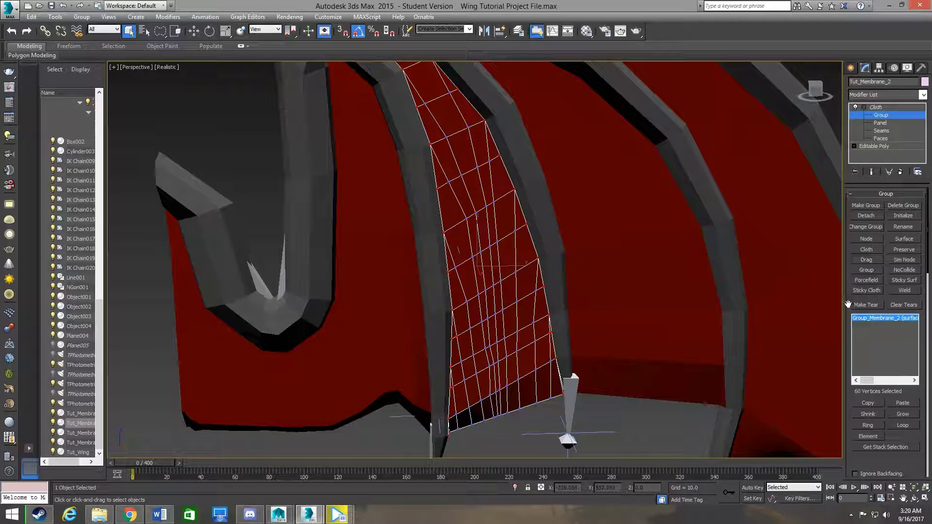
click(904, 238)
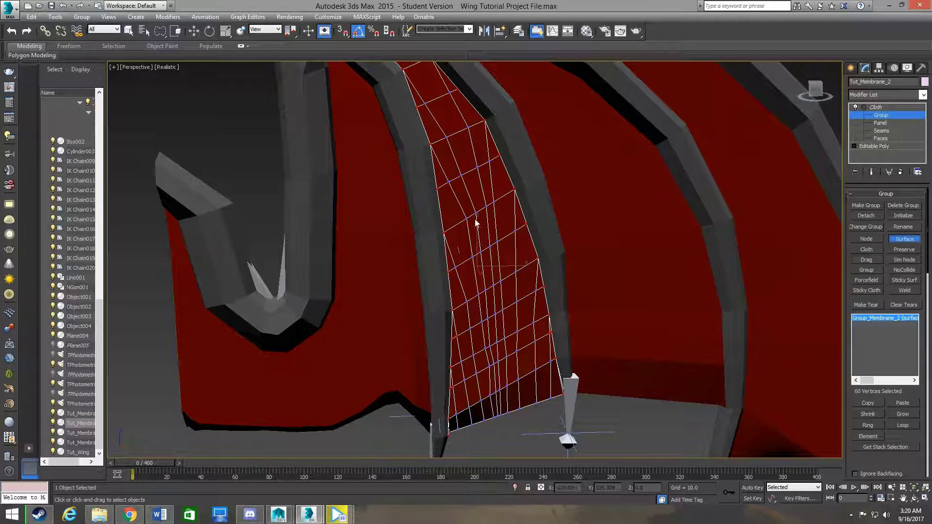
click(436, 222)
alt+middle_drag(437, 221, 786, 148)
Step: Run Tut_Membrane_2's cloth simulation from the Cloth object level
click(876, 110)
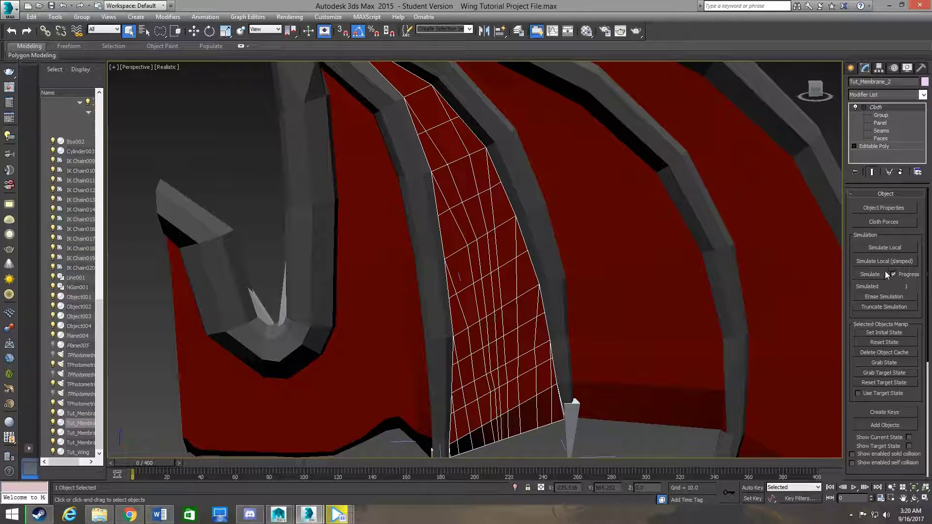
scroll(475, 312, down, 5)
click(866, 274)
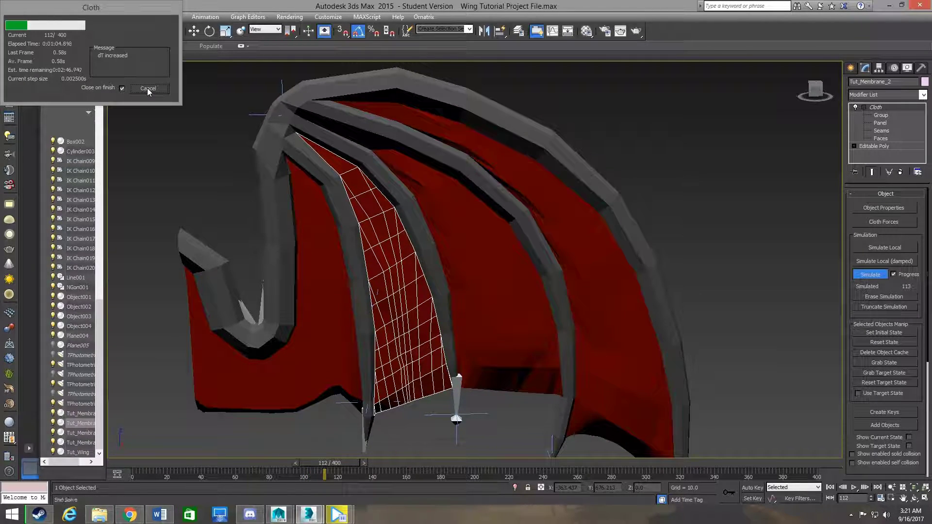
Step: Stop the simulation at frame 114 and select the left membrane, Tut_Membrane_1
click(147, 88)
click(310, 320)
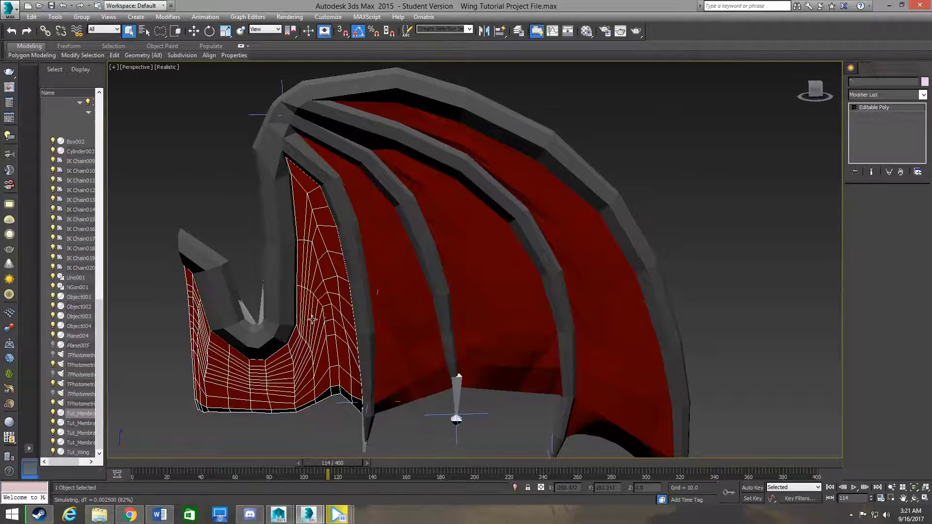
scroll(391, 301, up, 2)
scroll(375, 316, up, 5)
scroll(375, 316, down, 3)
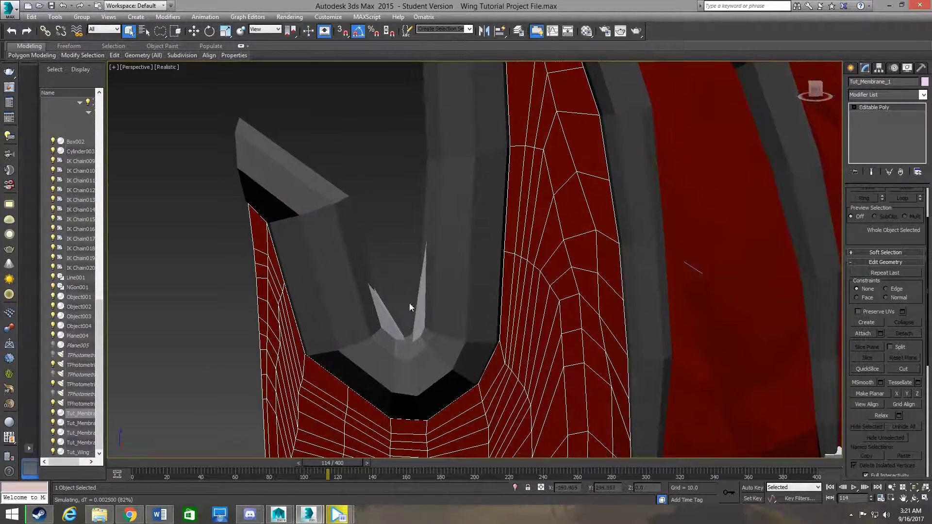
scroll(410, 308, down, 3)
alt+middle_drag(434, 331, 539, 286)
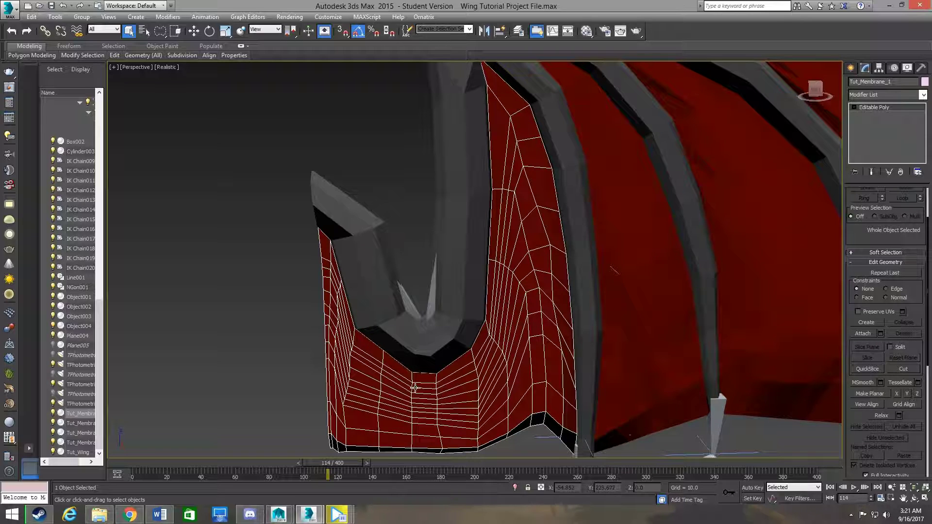
middle_drag(422, 322, 465, 345)
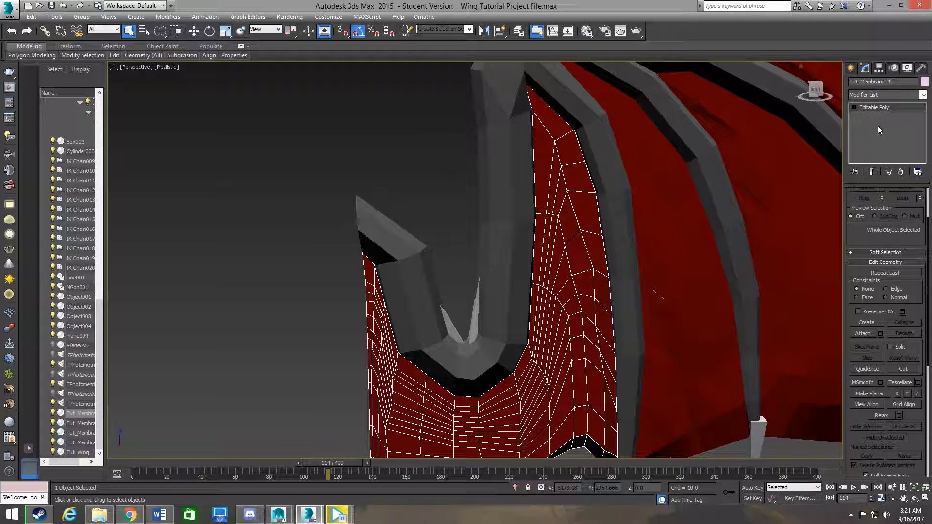
scroll(392, 290, down, 1)
scroll(410, 258, down, 3)
scroll(418, 266, up, 3)
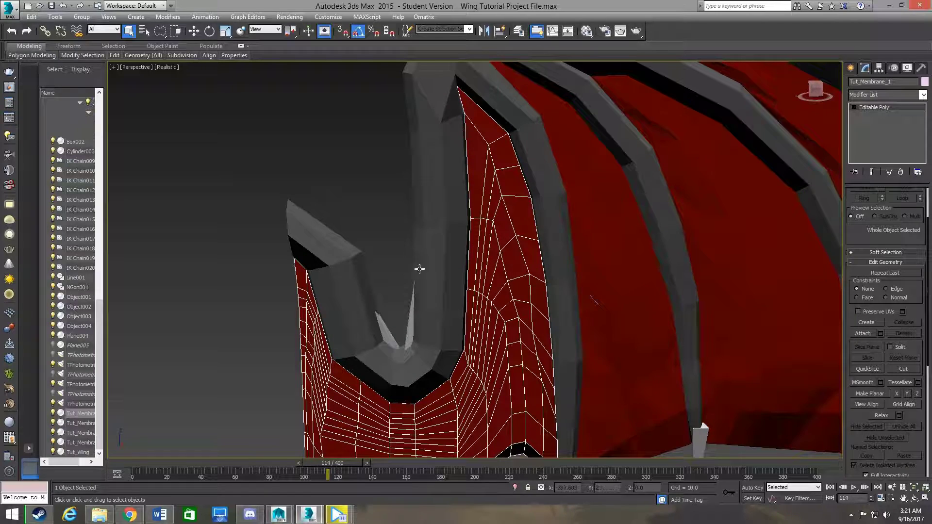
scroll(408, 258, up, 1)
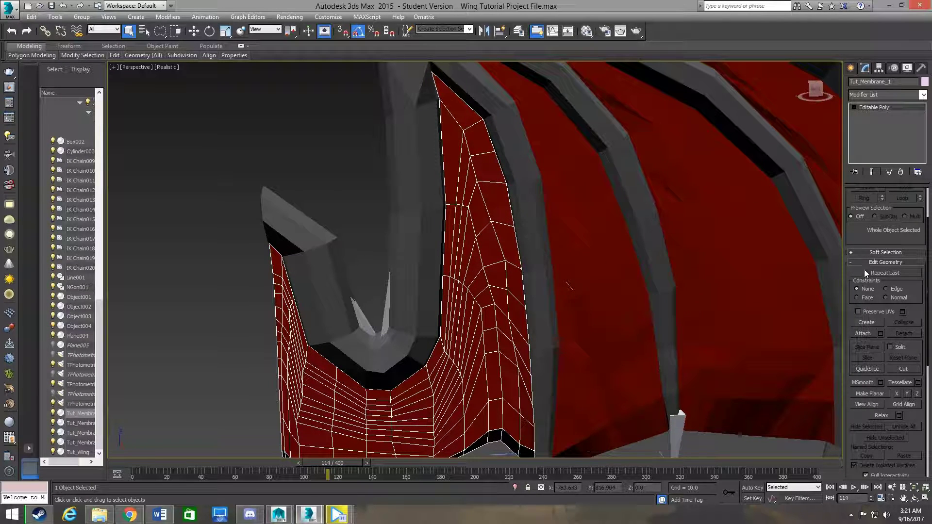
Step: Add a Cloth modifier to Tut_Membrane_1 and include Tut_Wing in the simulation
click(872, 97)
text(cl)
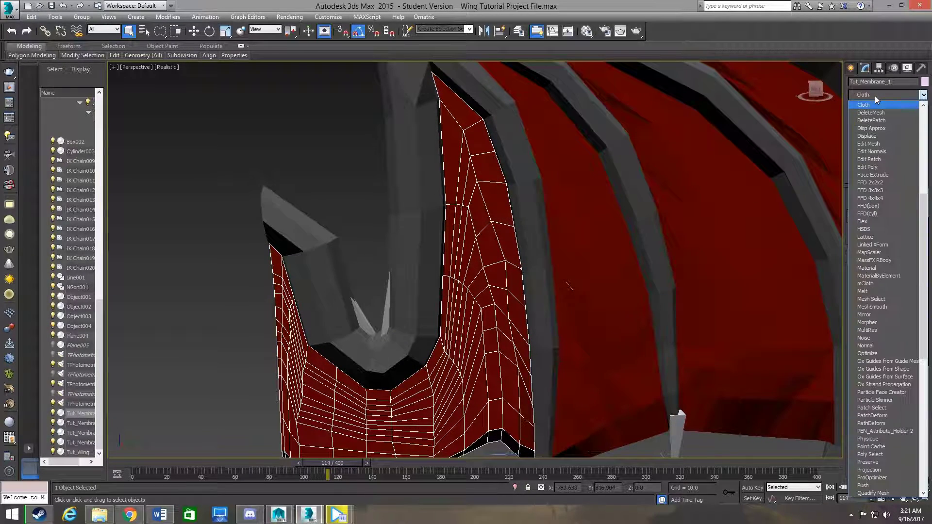
key(Return)
click(891, 206)
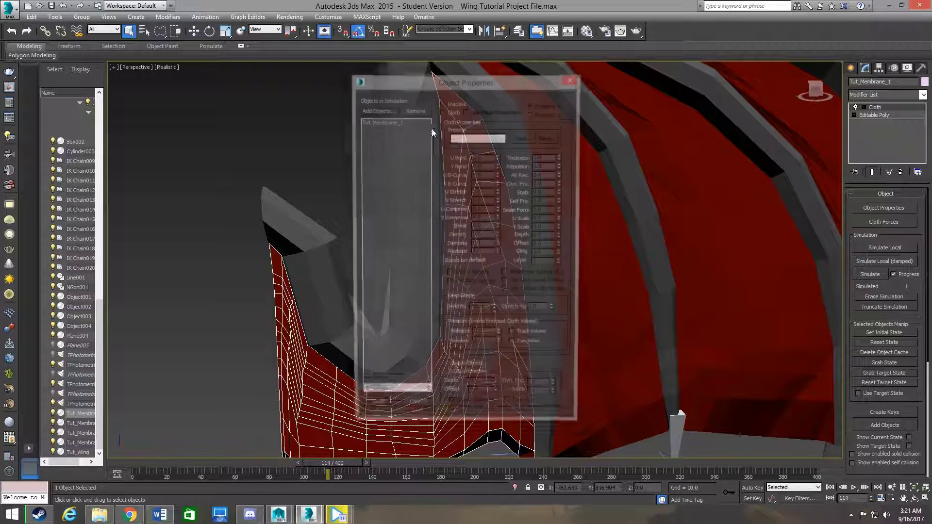
click(375, 109)
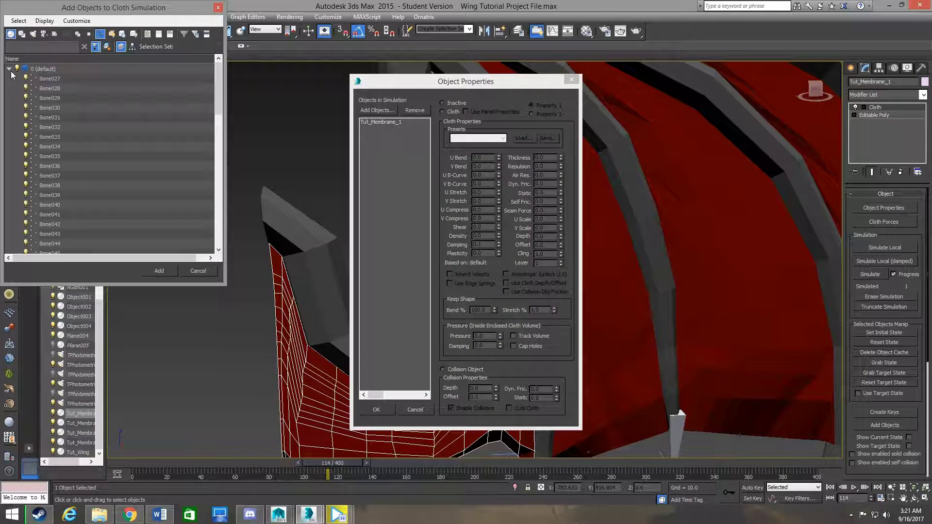
text(tut)
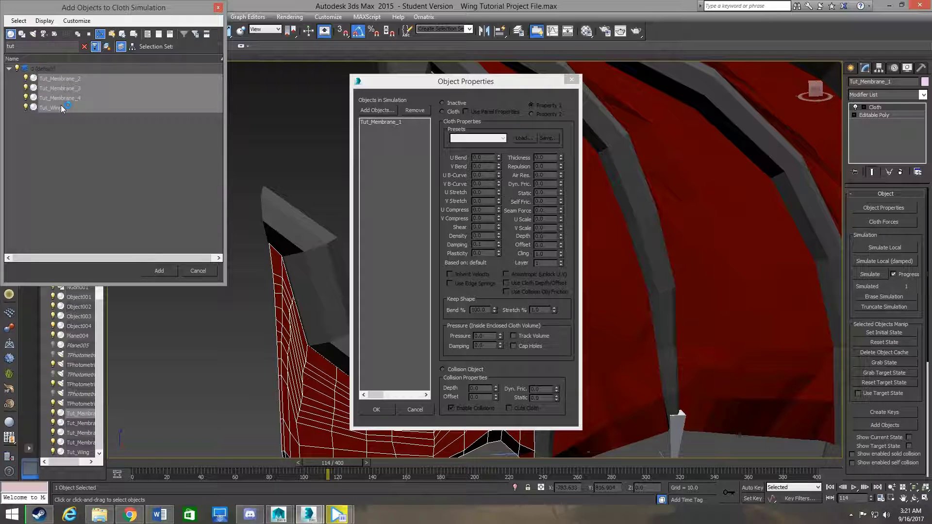
click(62, 108)
click(159, 270)
Step: Set Tut_Membrane_1 as cloth using the Heavy Leather preset
click(383, 122)
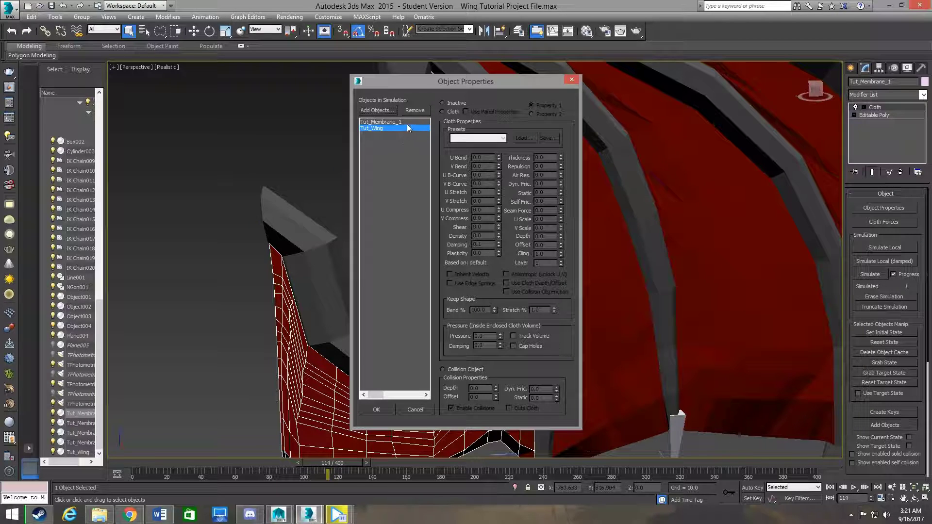
click(442, 111)
click(478, 138)
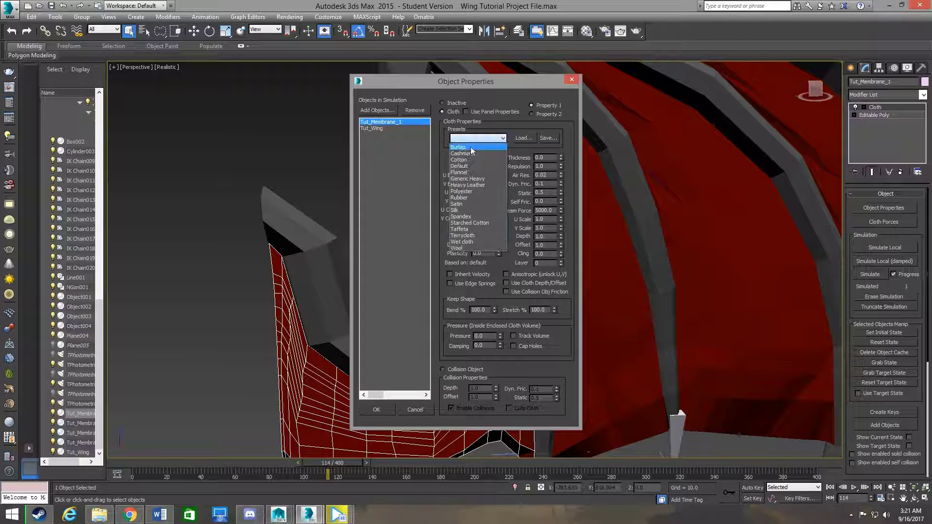
click(473, 185)
Step: Make Tut_Wing a collision object with depth 0.2
click(372, 128)
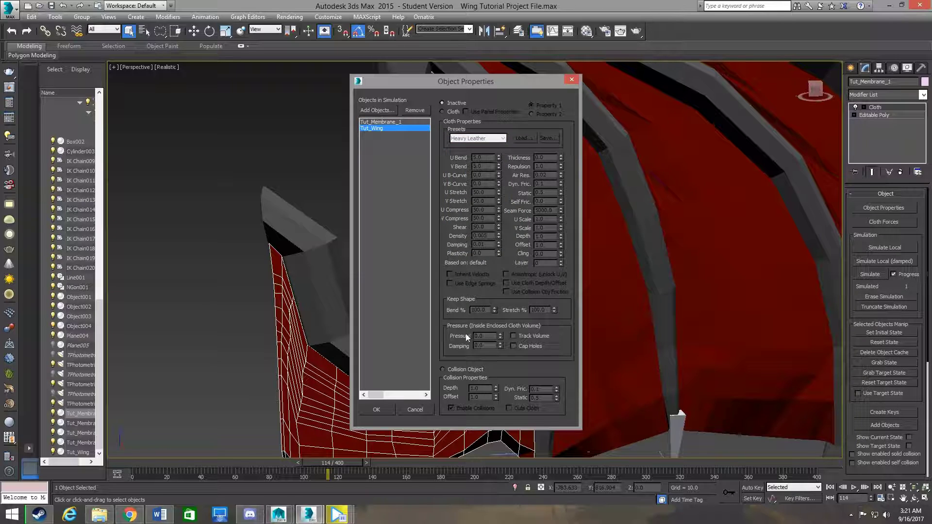
click(449, 370)
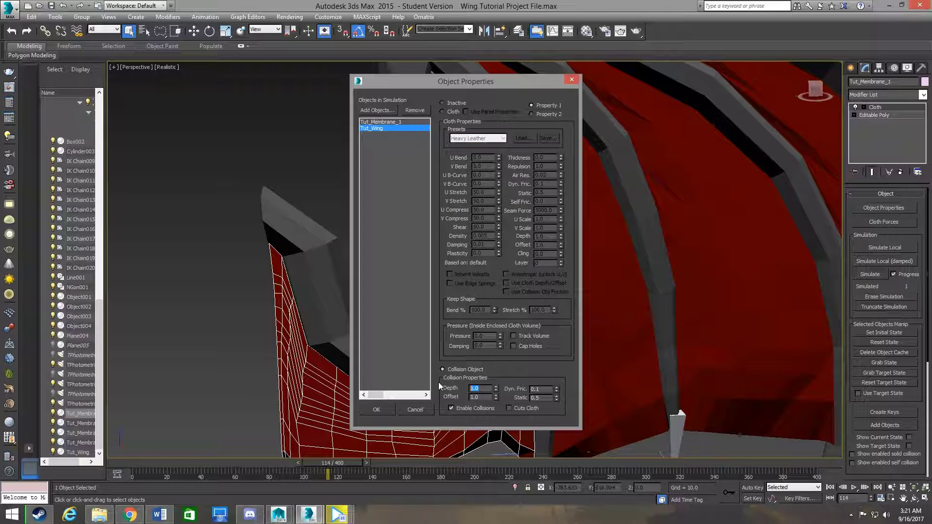
text(0.2)
Step: Confirm the cloth settings and begin lasso-selecting Tut_Membrane_1's edge vertices at the Group level
click(384, 412)
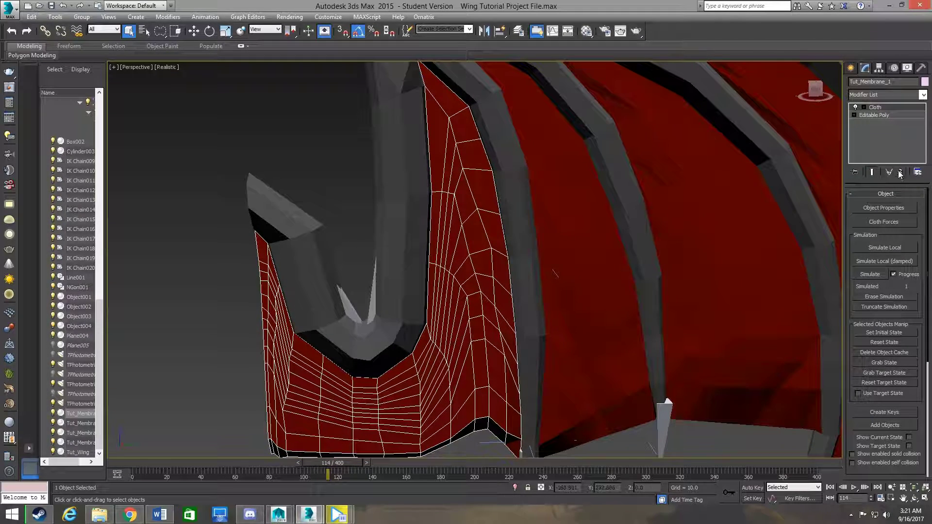
click(863, 107)
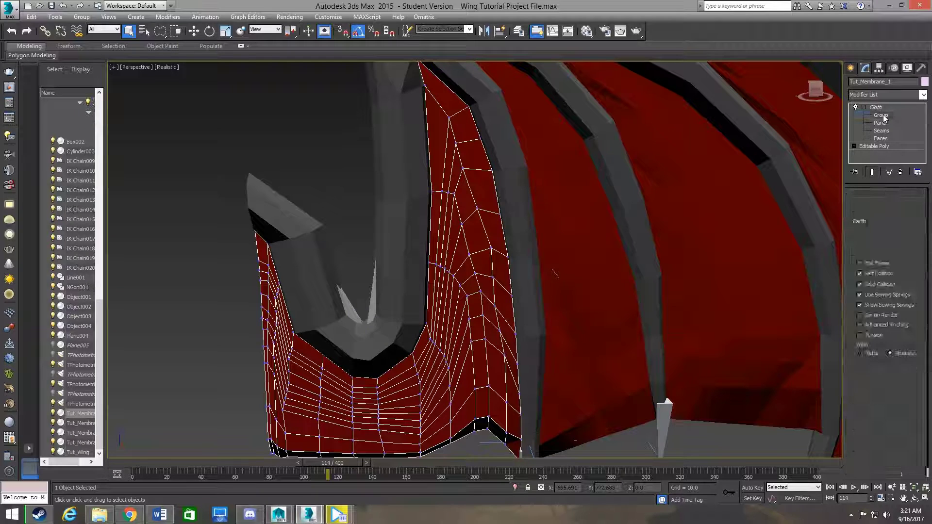
scroll(291, 243, up, 4)
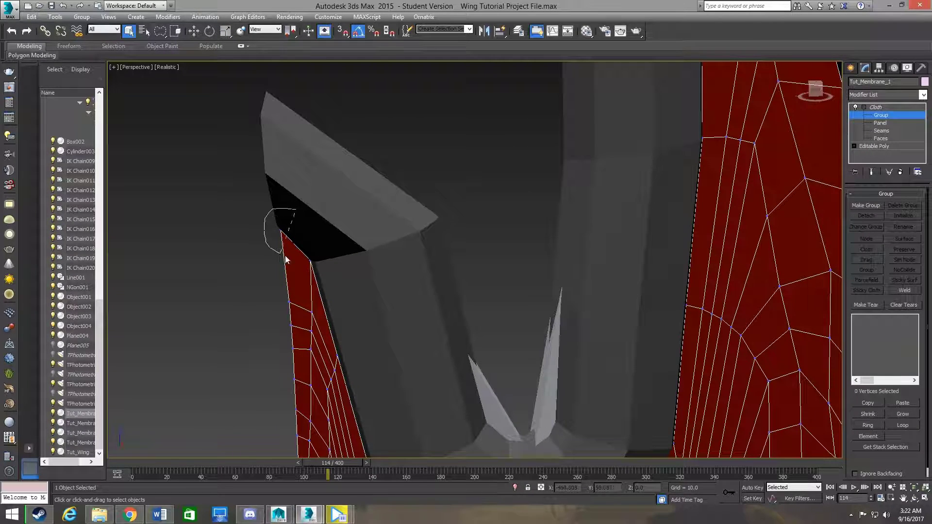
drag(338, 371, 340, 369)
scroll(315, 267, down, 4)
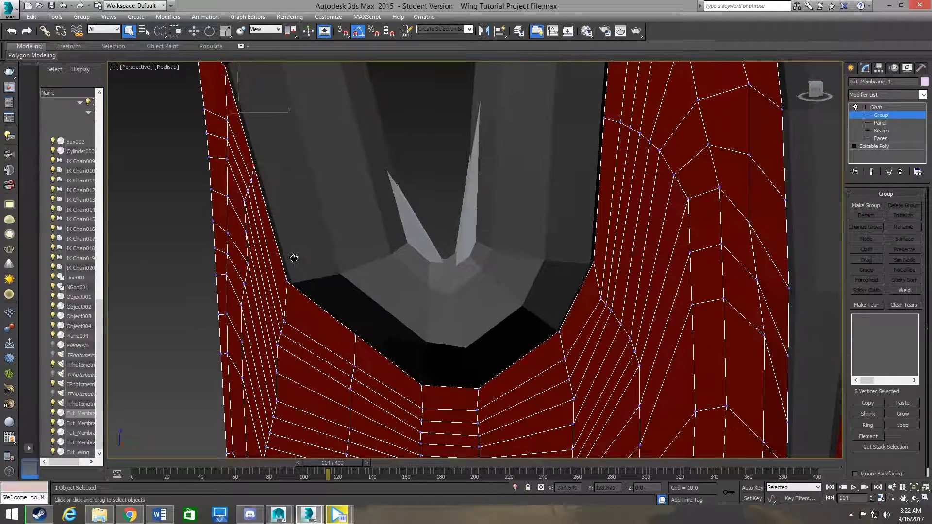
middle_drag(291, 260, 250, 305)
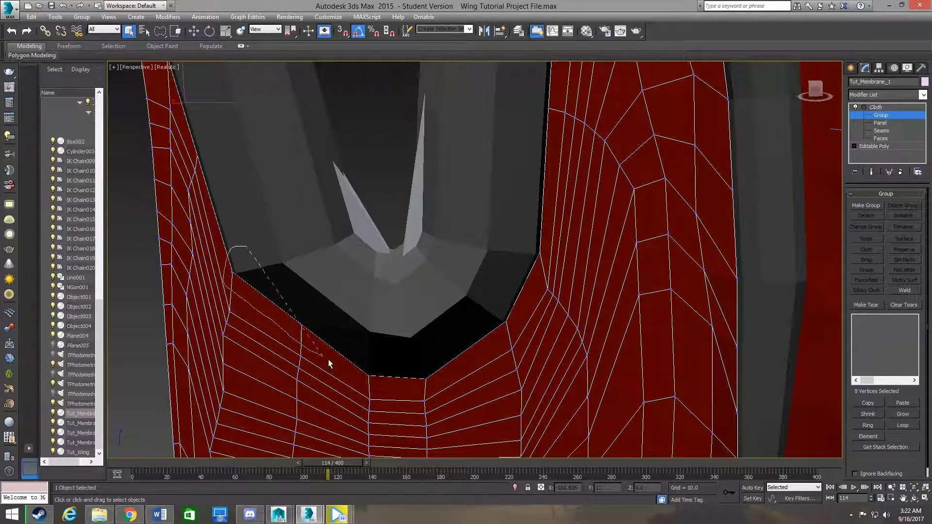
drag(547, 273, 545, 271)
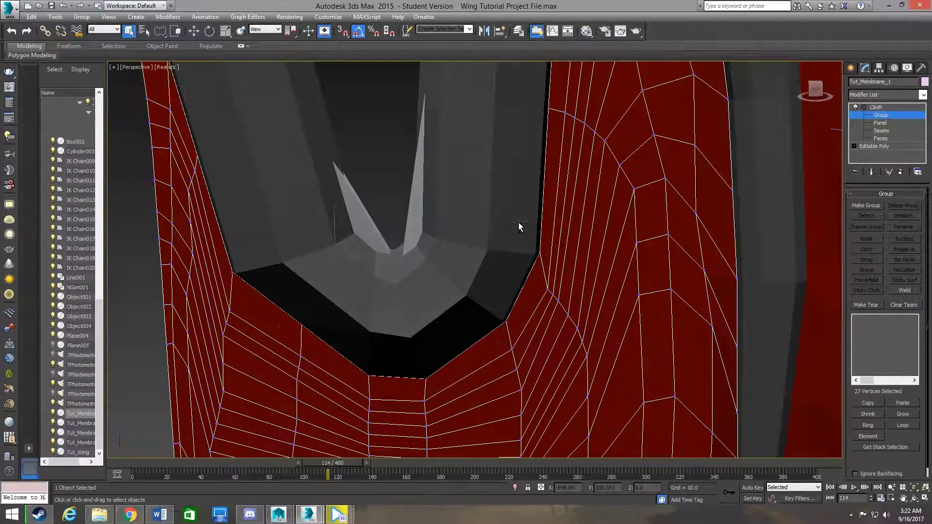
mouse_move(544, 272)
alt+middle_down()
mouse_move(398, 395)
mouse_move(452, 292)
alt+middle_up()
scroll(453, 293, up, 2)
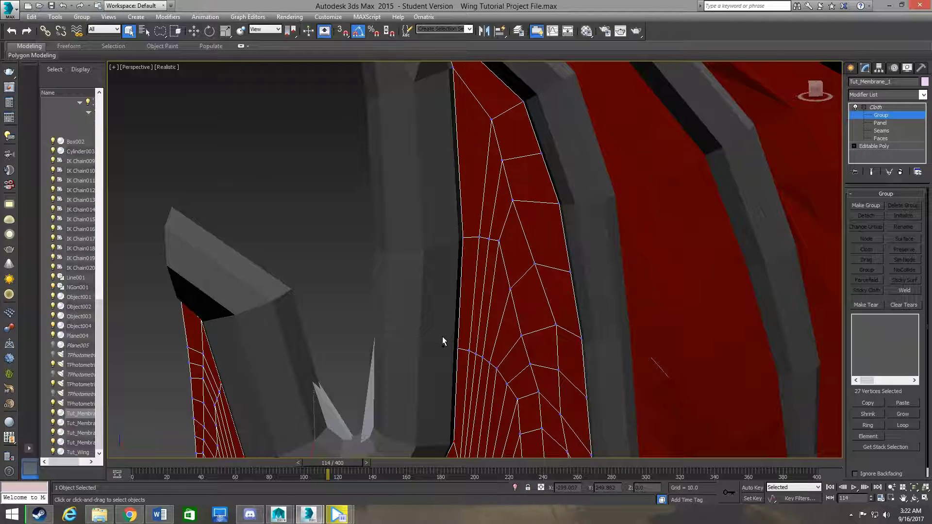
drag(472, 224, 453, 65)
alt+middle_drag(452, 66, 465, 208)
Step: Extend the selection to all 63 edge vertices along the wing bones
drag(552, 376, 590, 235)
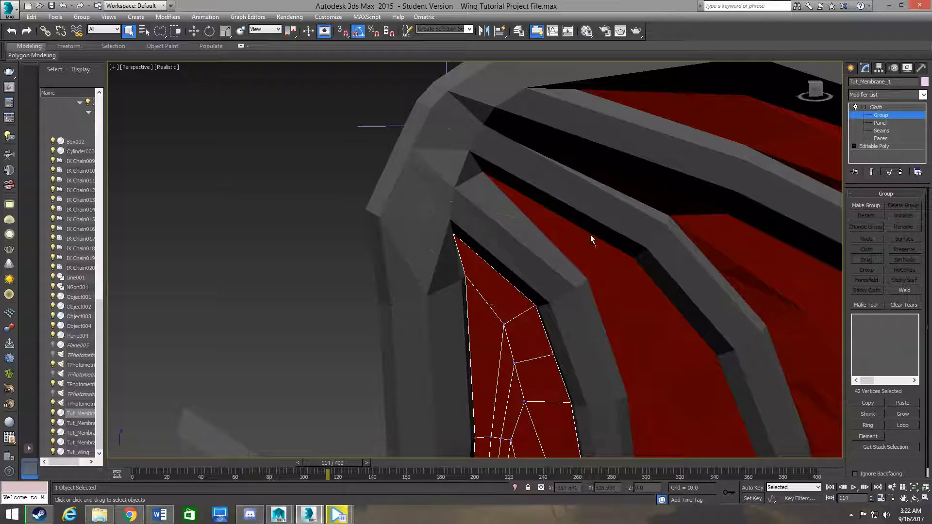
scroll(590, 235, up, 2)
mouse_move(554, 203)
middle_down()
mouse_move(577, 242)
mouse_move(574, 227)
middle_up()
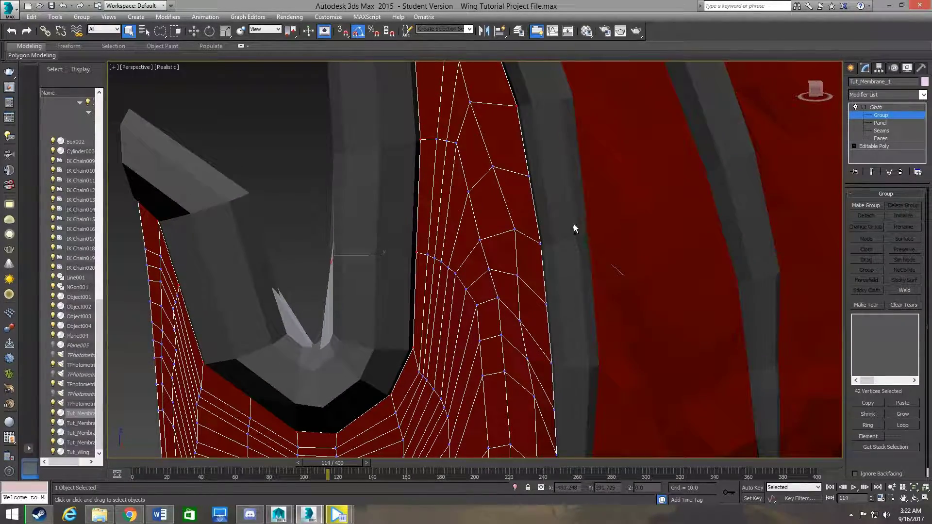
drag(568, 458, 569, 458)
mouse_move(568, 458)
alt+middle_down()
mouse_move(578, 389)
mouse_move(554, 257)
alt+middle_up()
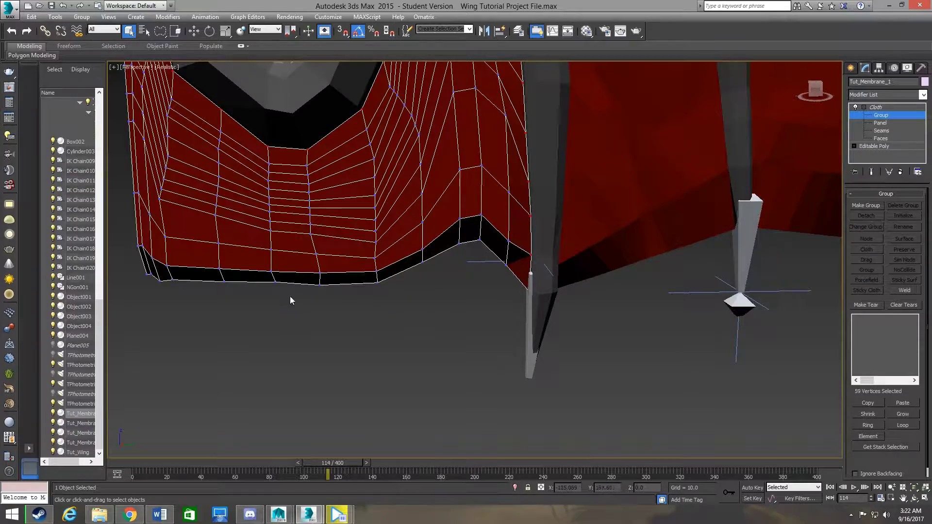
mouse_move(290, 300)
alt+middle_down()
mouse_move(410, 323)
mouse_move(440, 377)
mouse_move(494, 358)
alt+middle_up()
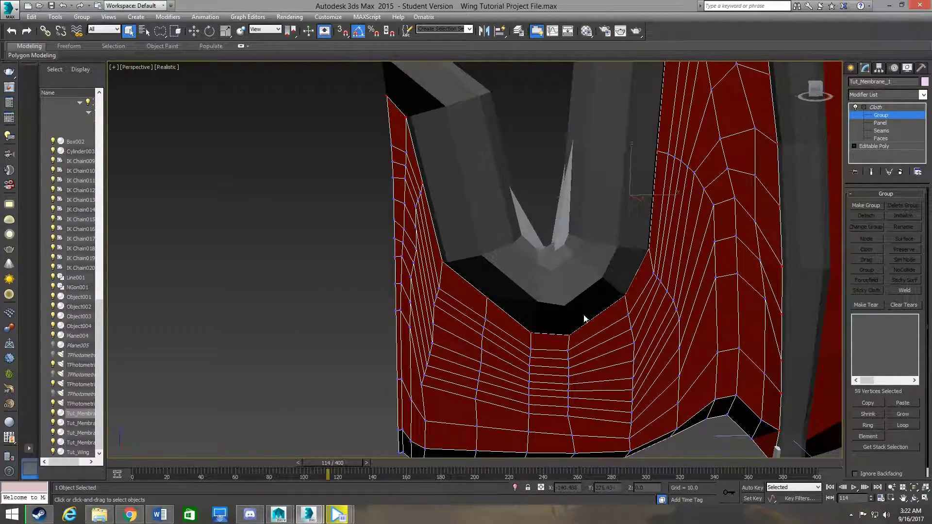
alt+middle_drag(465, 293, 450, 232)
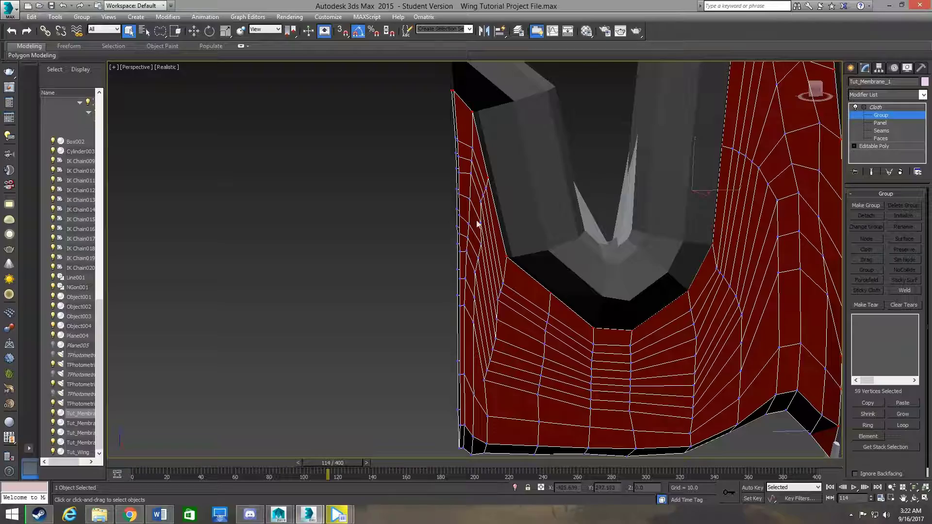
mouse_move(511, 258)
alt+middle_down()
mouse_move(516, 291)
mouse_move(526, 267)
mouse_move(571, 269)
mouse_move(533, 182)
alt+middle_up()
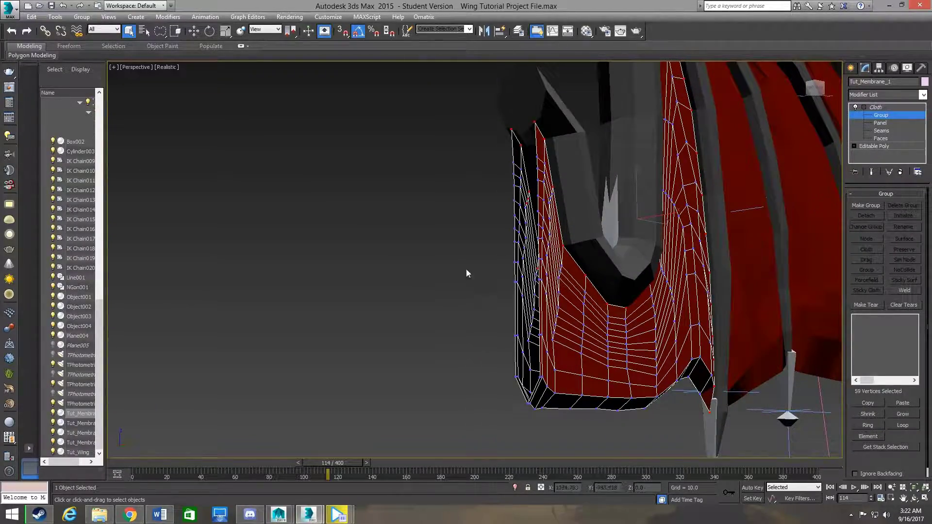
alt+middle_drag(467, 273, 685, 149)
mouse_move(822, 88)
mouse_down()
mouse_move(554, 242)
mouse_move(522, 214)
mouse_up()
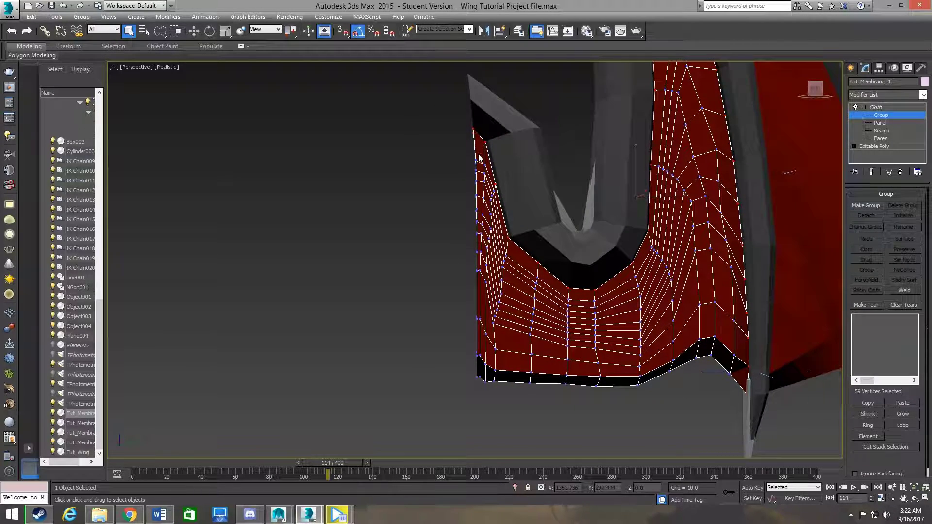
drag(479, 199, 480, 174)
mouse_move(493, 157)
alt+middle_down()
mouse_move(572, 237)
mouse_move(551, 209)
mouse_move(484, 212)
alt+middle_up()
mouse_move(568, 237)
alt+middle_down()
mouse_move(476, 272)
mouse_move(732, 245)
mouse_move(796, 265)
alt+middle_up()
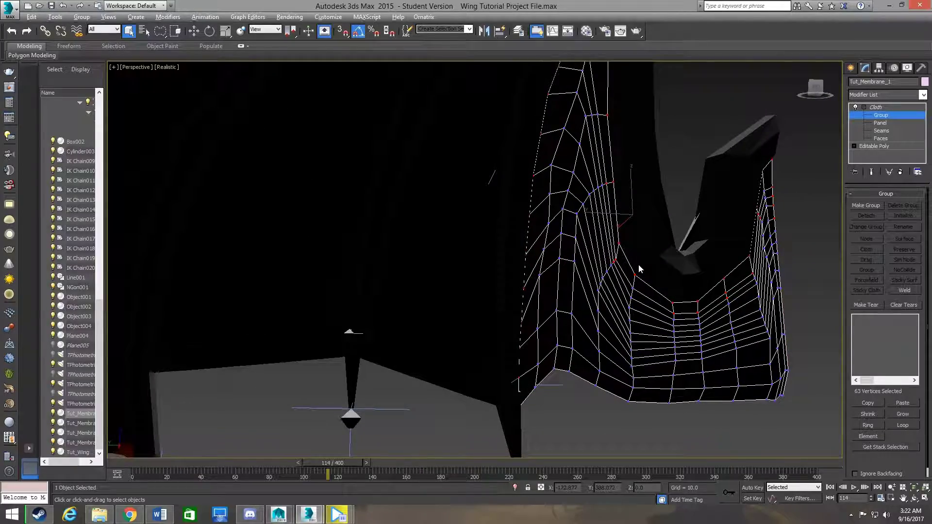
Step: Trim the vertex selection down to the membrane's edge vertices only
mouse_move(613, 266)
alt+middle_down()
mouse_move(597, 305)
mouse_move(436, 306)
mouse_move(651, 307)
alt+middle_up()
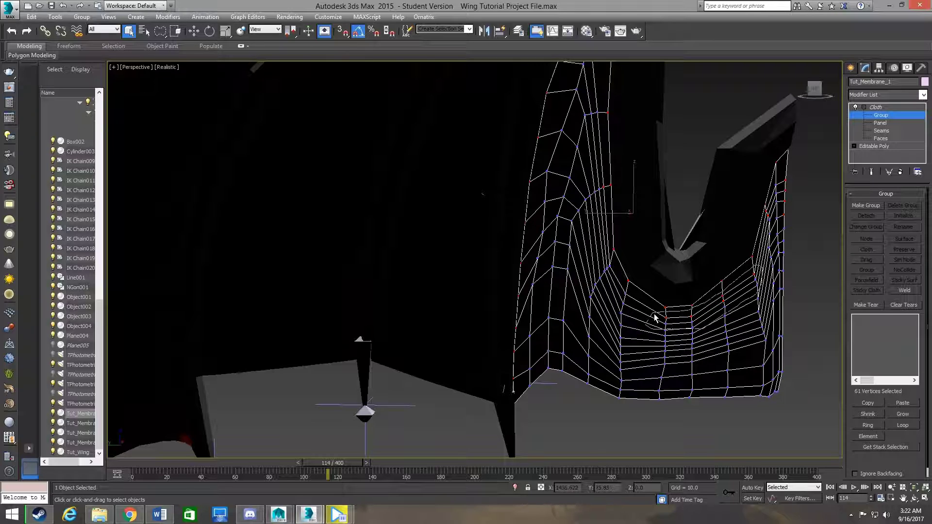
scroll(654, 318, down, 2)
scroll(631, 273, down, 3)
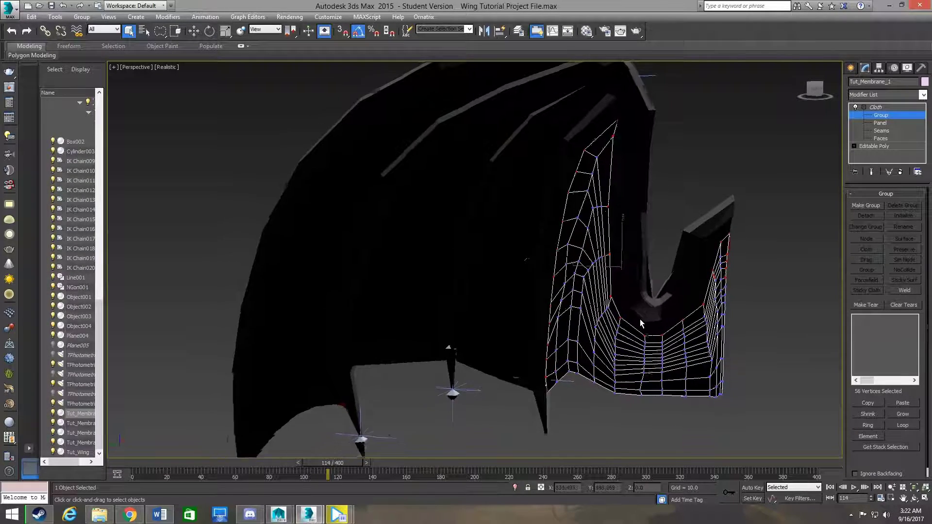
mouse_move(639, 318)
alt+middle_down()
mouse_move(603, 322)
mouse_move(712, 301)
alt+middle_up()
scroll(735, 290, up, 4)
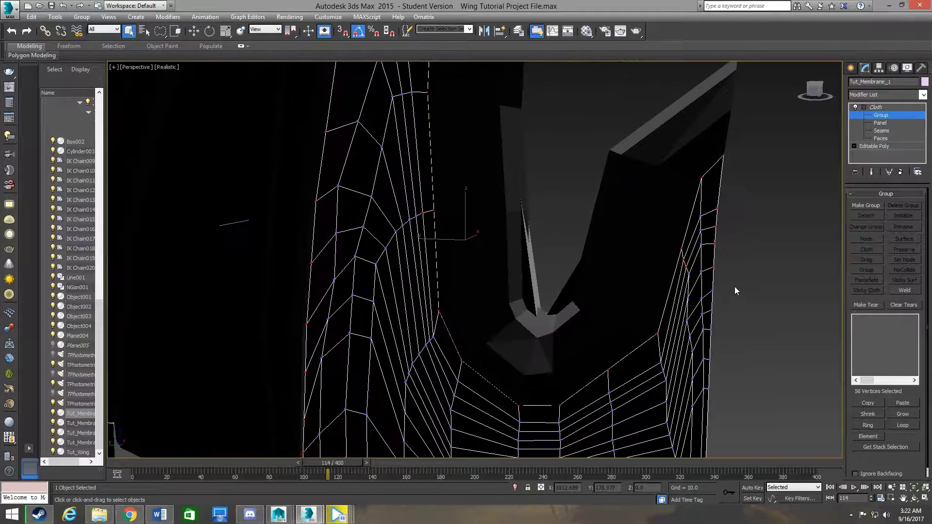
alt+drag(683, 262, 685, 260)
Step: Make the selected vertices a cloth group named Group_Membrane_1
click(865, 206)
key(BackSpace)
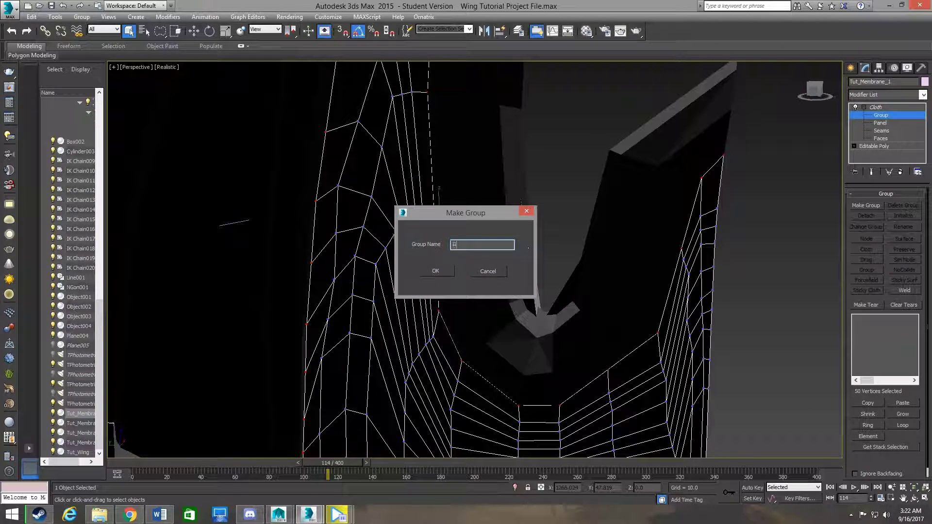
text(Group)
text(1)
key(Return)
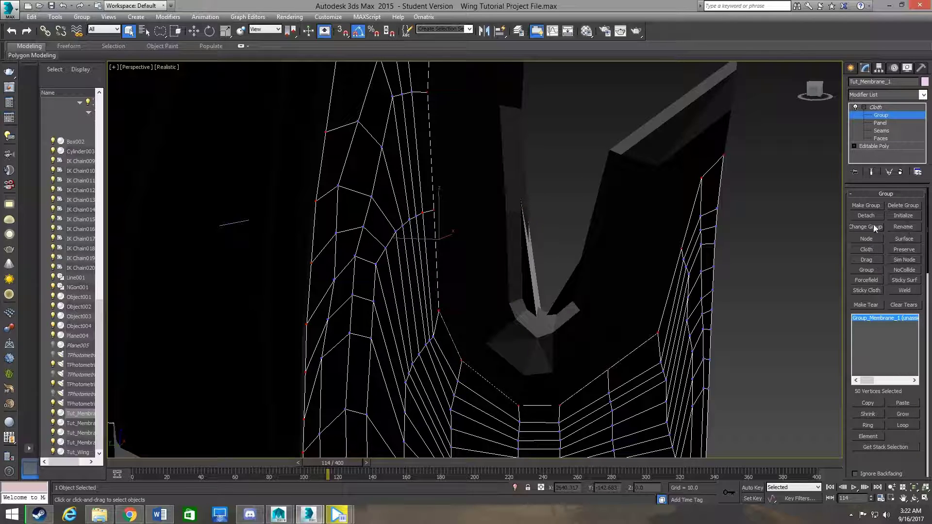
Step: Attach Group_Membrane_1 to the wing mesh as a surface constraint
click(904, 238)
mouse_move(505, 203)
middle_down()
mouse_move(553, 323)
mouse_move(578, 280)
mouse_move(417, 297)
mouse_move(399, 289)
middle_up()
alt+middle_drag(551, 251, 597, 363)
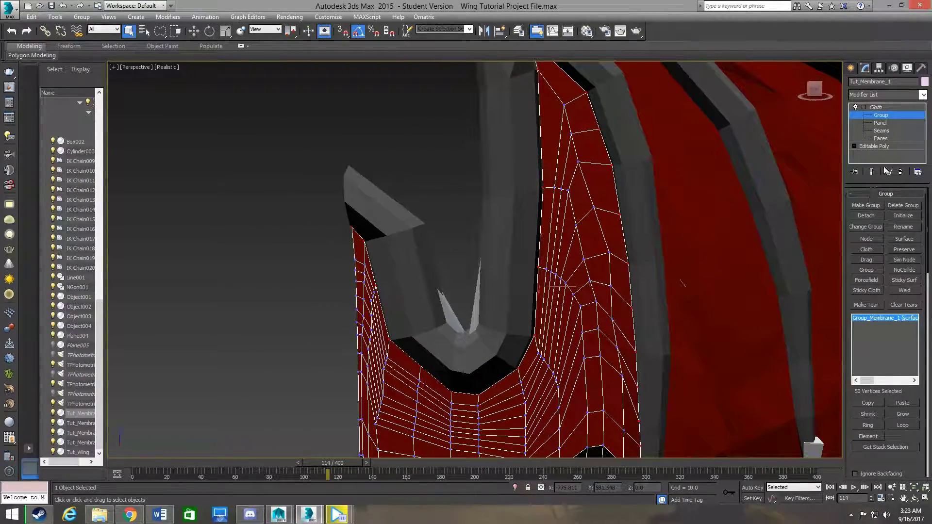
Step: Check the Simulation Parameters at the Cloth object level and simulate Tut_Membrane_1
click(868, 113)
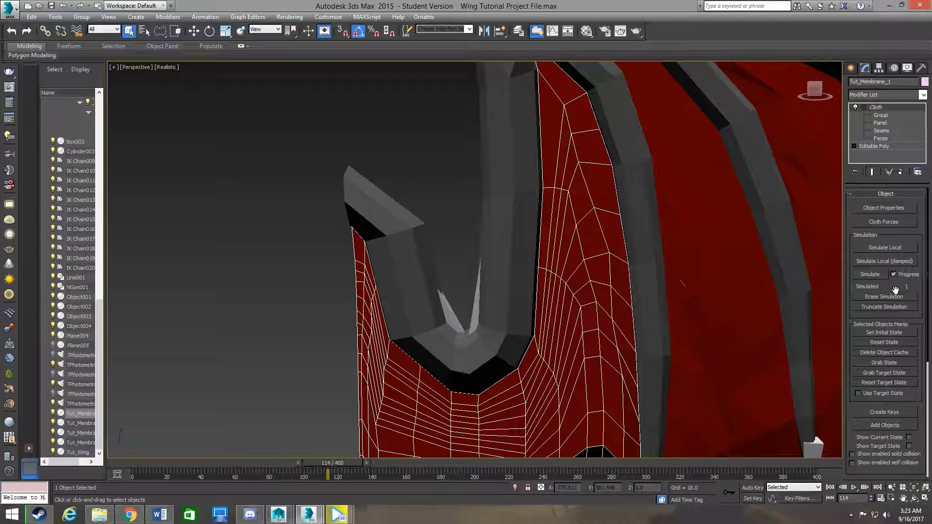
scroll(894, 290, down, 5)
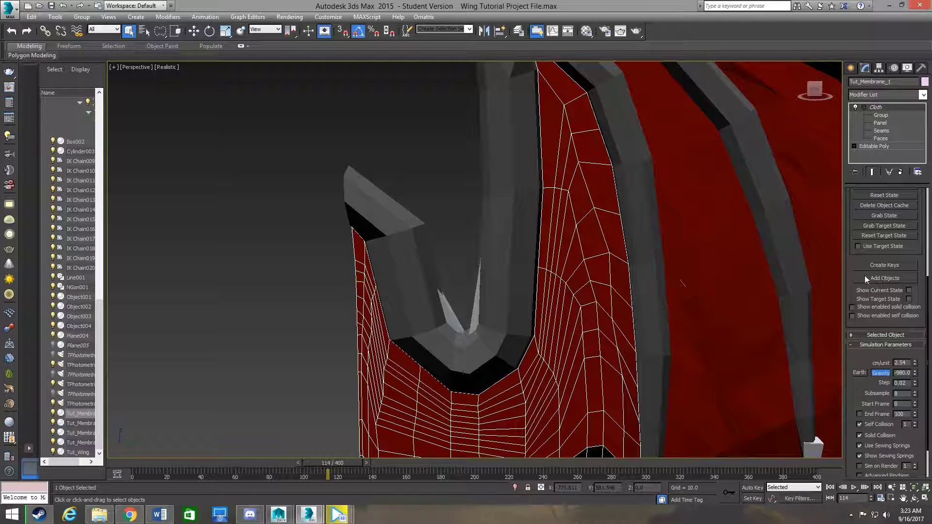
scroll(864, 275, up, 1)
scroll(642, 333, down, 5)
scroll(576, 351, down, 2)
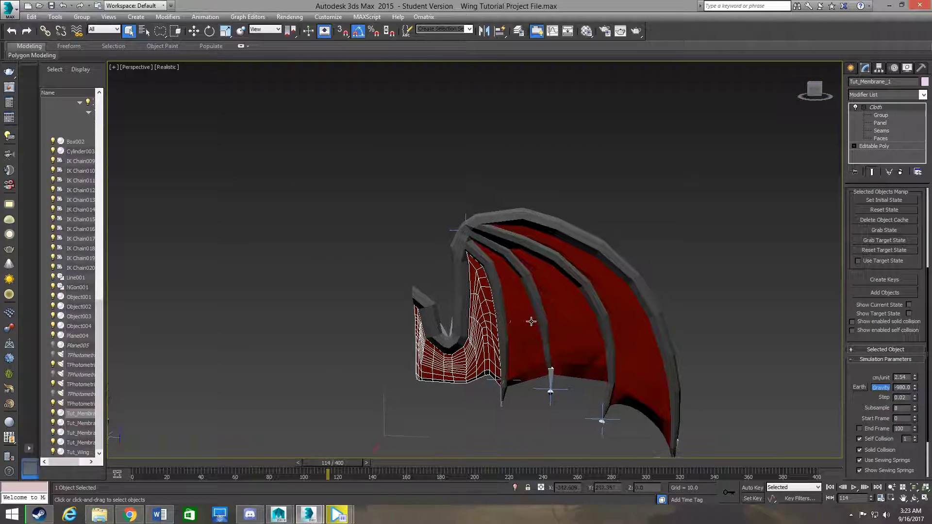
scroll(646, 250, up, 3)
scroll(870, 363, up, 5)
scroll(871, 363, up, 2)
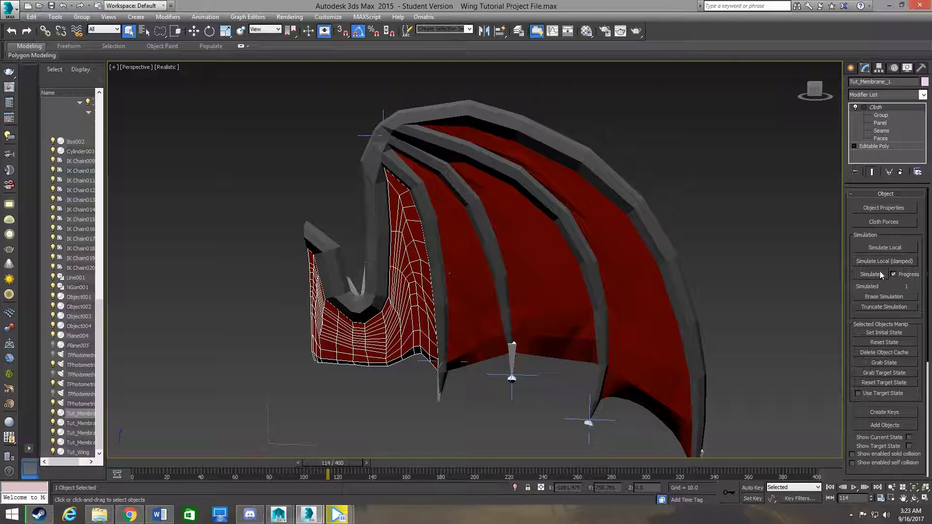
click(870, 274)
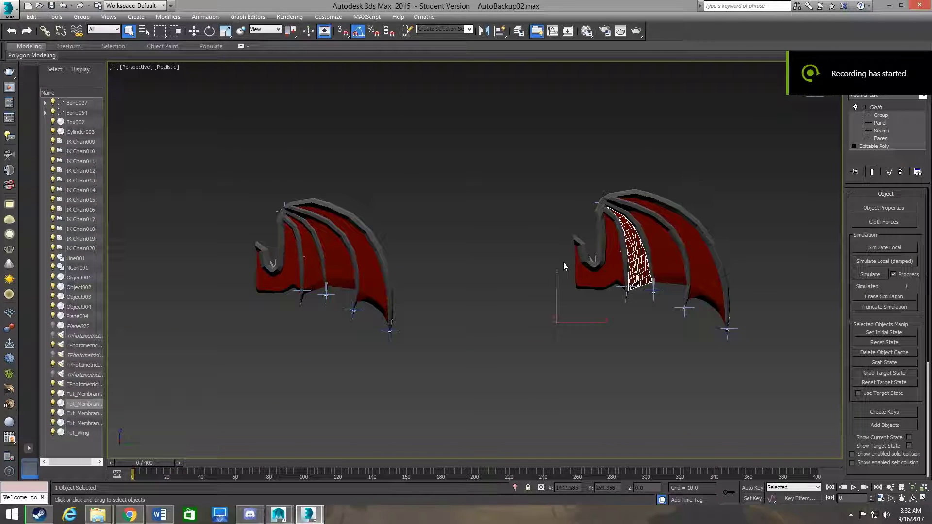
middle_drag(538, 294, 576, 271)
scroll(672, 249, up, 1)
scroll(672, 249, up, 1)
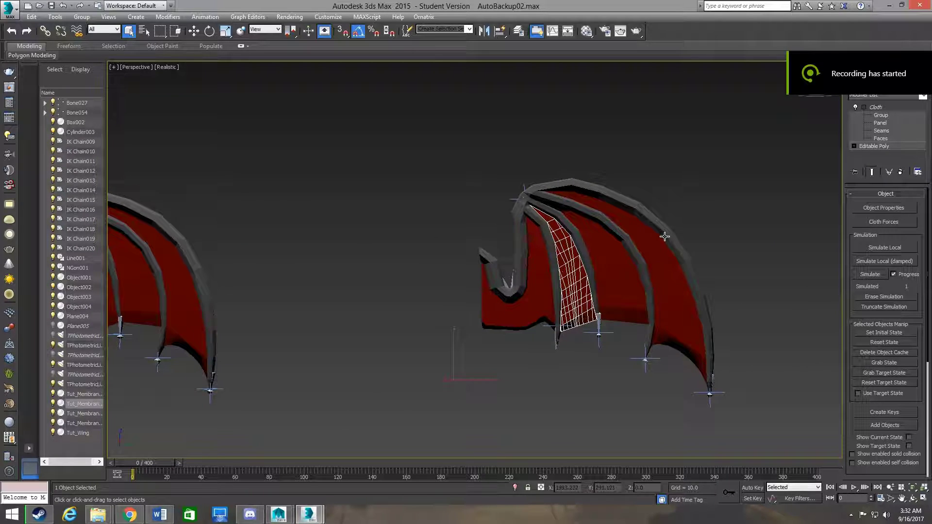
scroll(665, 233, up, 1)
middle_drag(620, 226, 526, 238)
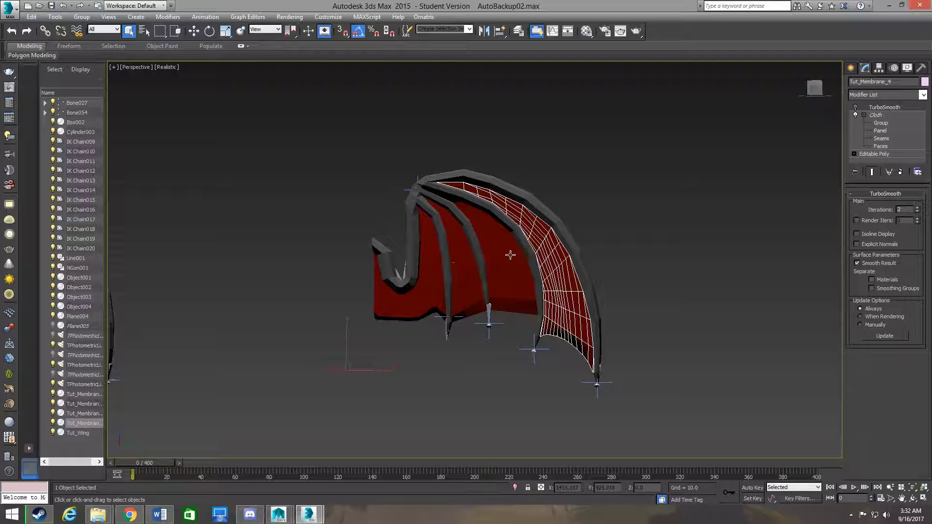
key(shift+z)
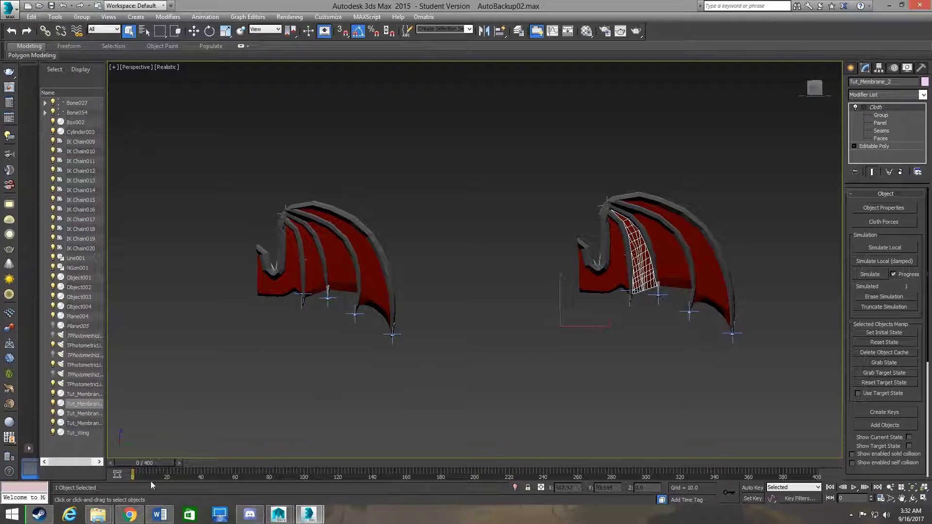
mouse_move(158, 463)
mouse_down()
mouse_move(322, 465)
mouse_move(148, 485)
mouse_move(156, 488)
mouse_move(546, 523)
mouse_move(412, 523)
mouse_move(640, 515)
mouse_move(634, 496)
mouse_move(345, 502)
mouse_move(175, 493)
mouse_move(159, 482)
mouse_move(211, 473)
mouse_move(142, 478)
mouse_up()
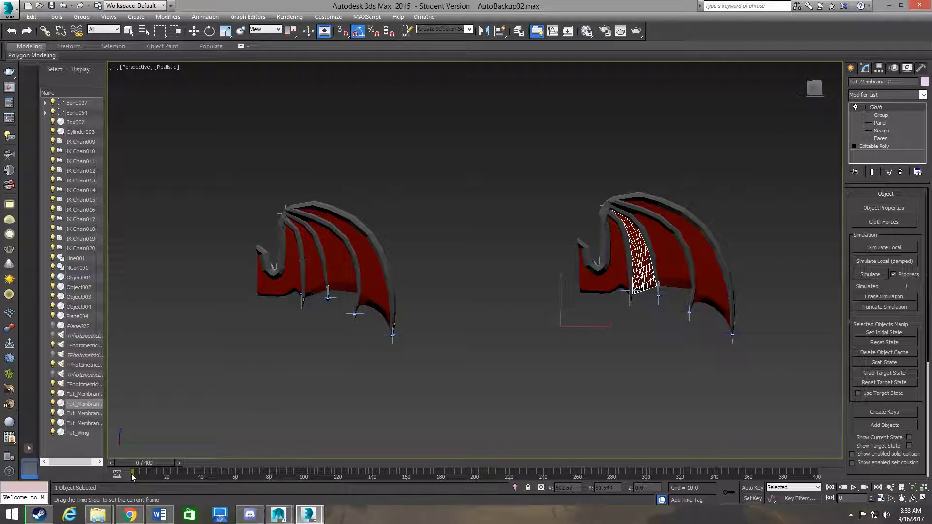
click(386, 296)
scroll(403, 239, up, 6)
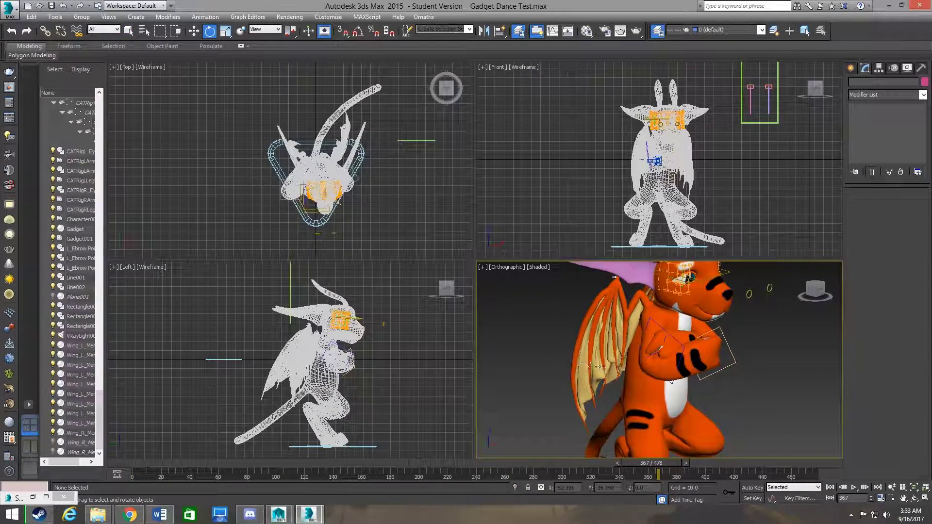
alt+middle_drag(612, 427, 568, 433)
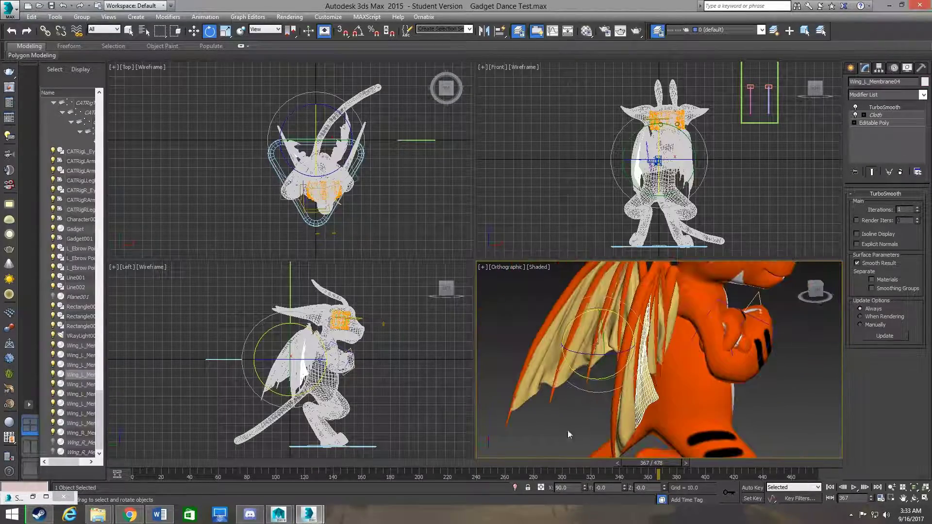
drag(149, 461, 110, 467)
mouse_move(662, 342)
alt+middle_down()
mouse_move(666, 377)
mouse_move(647, 380)
alt+middle_up()
drag(141, 465, 237, 474)
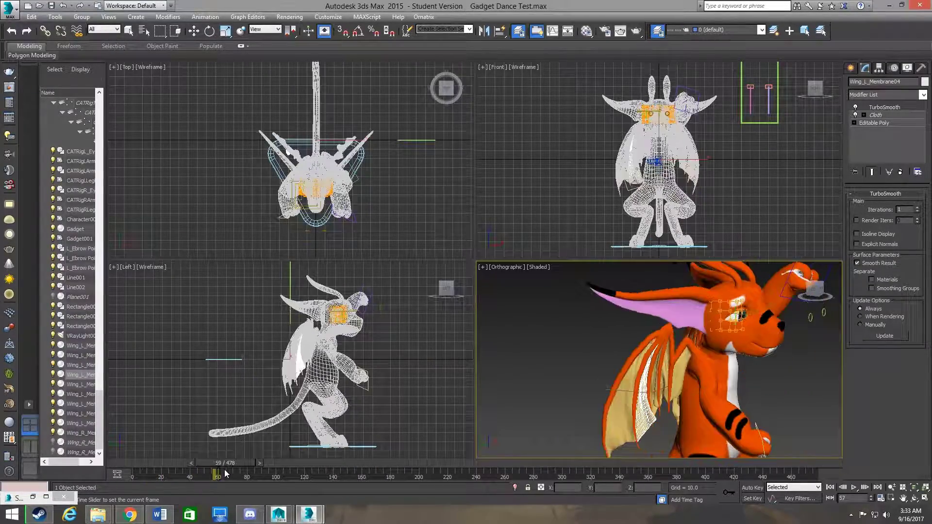
key(e)
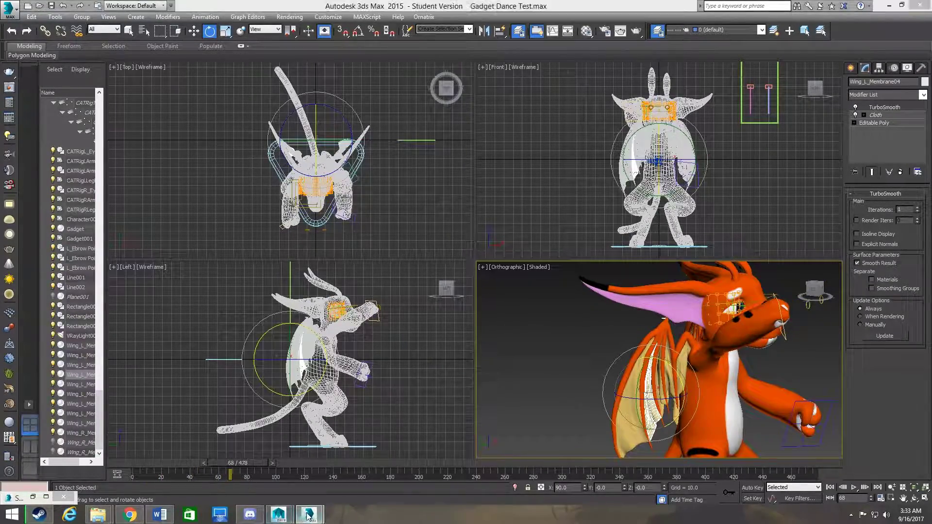
mouse_move(309, 514)
click(336, 467)
mouse_move(415, 464)
mouse_down()
mouse_move(124, 475)
mouse_move(243, 464)
mouse_move(140, 474)
mouse_up()
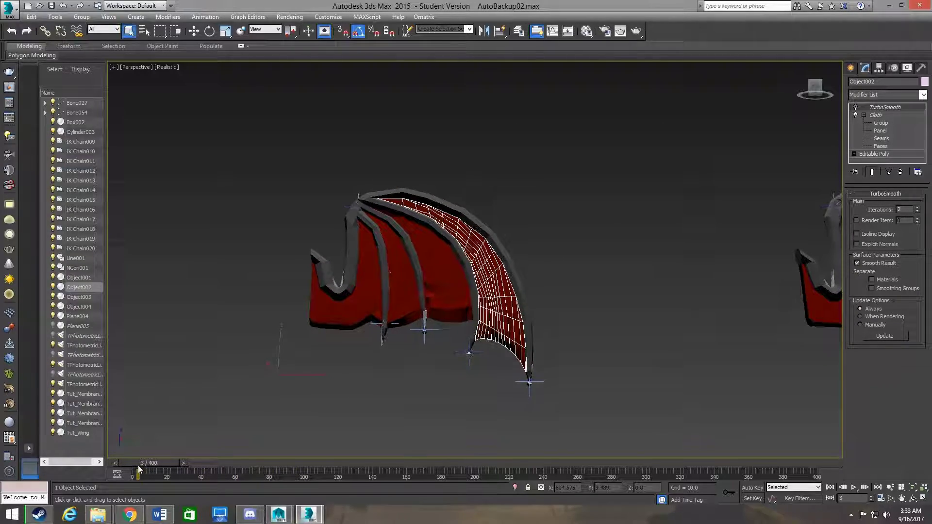